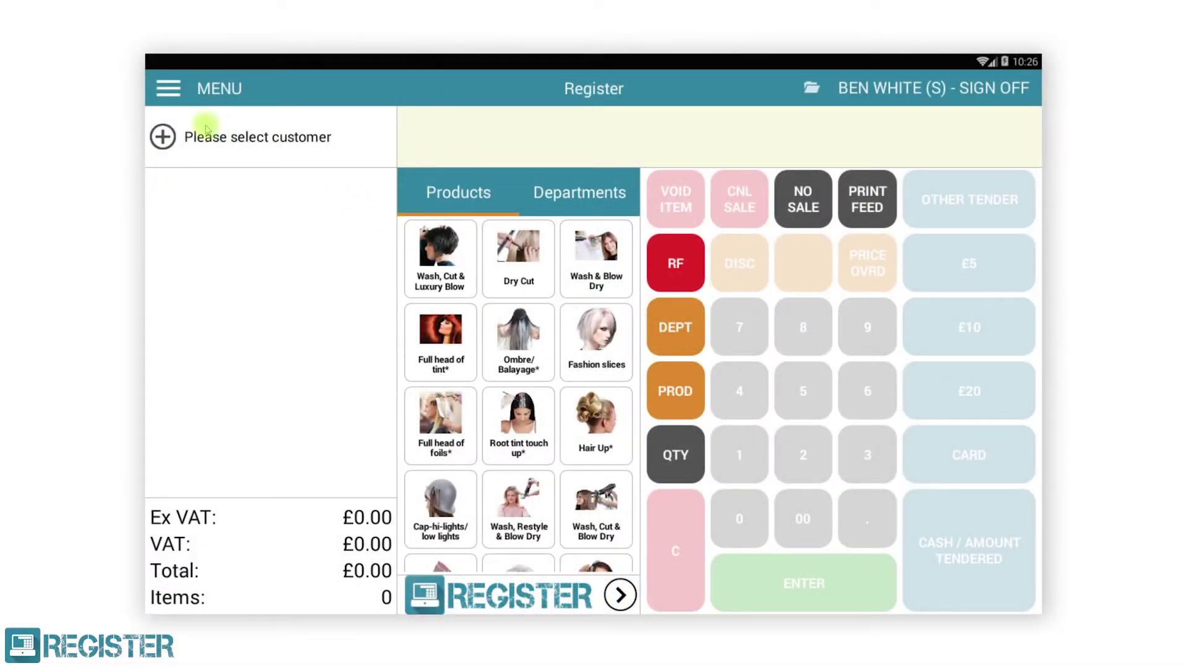
Step: Open Register's navigation drawer from the main sales screen
click(170, 88)
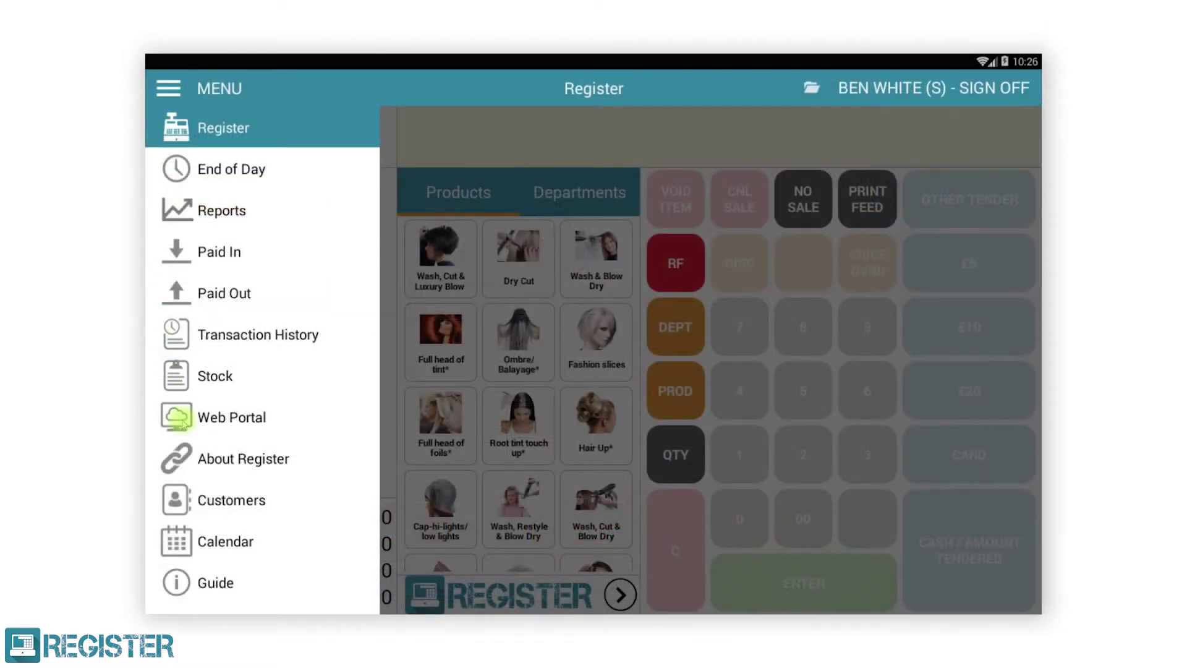
Step: Go to the Customers screen and start a new customer record
click(199, 499)
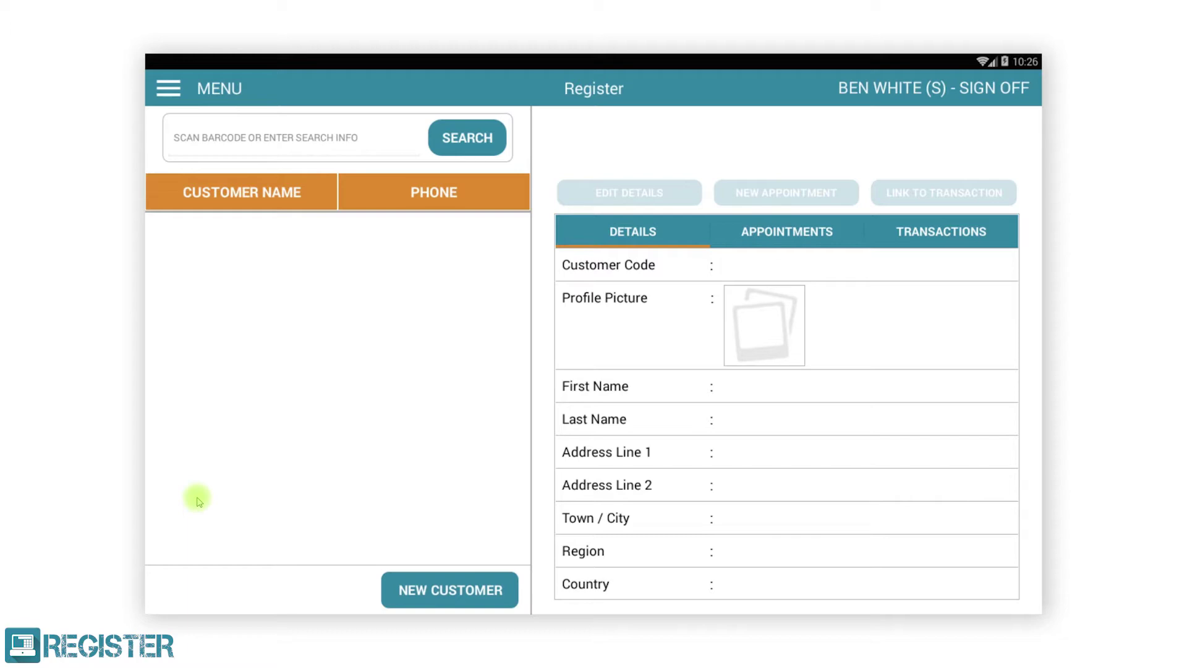
click(398, 593)
Step: Enter the new customer's first and last name and set the country to United Kingdom
click(543, 342)
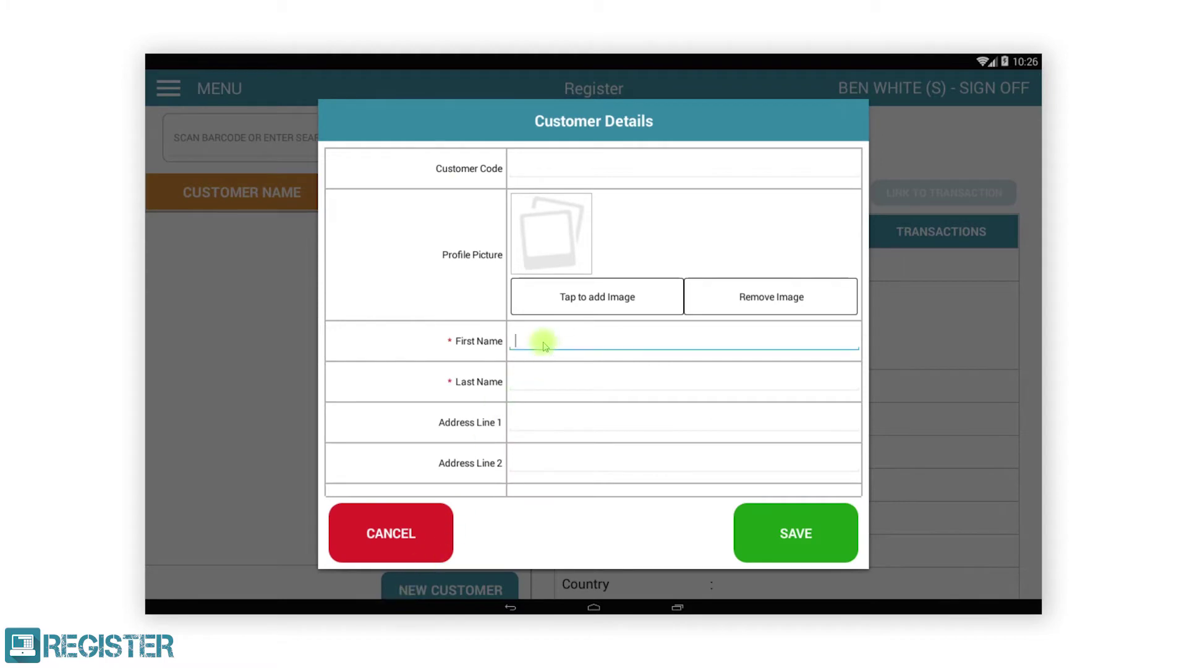
click(527, 384)
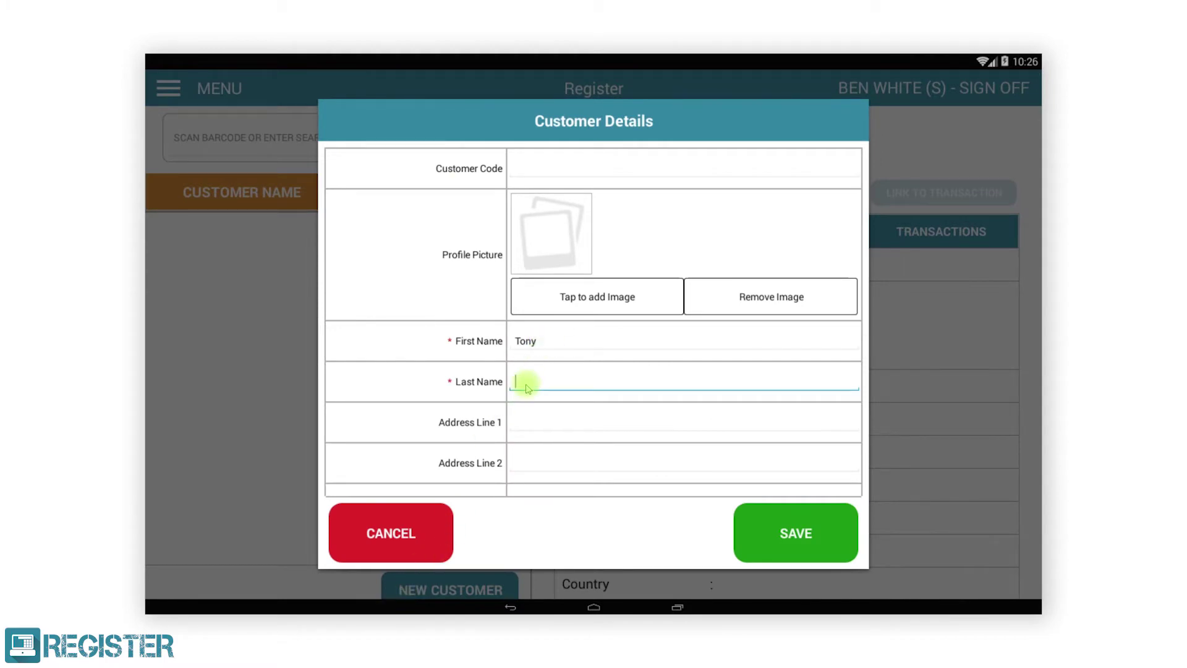
drag(531, 422, 565, 193)
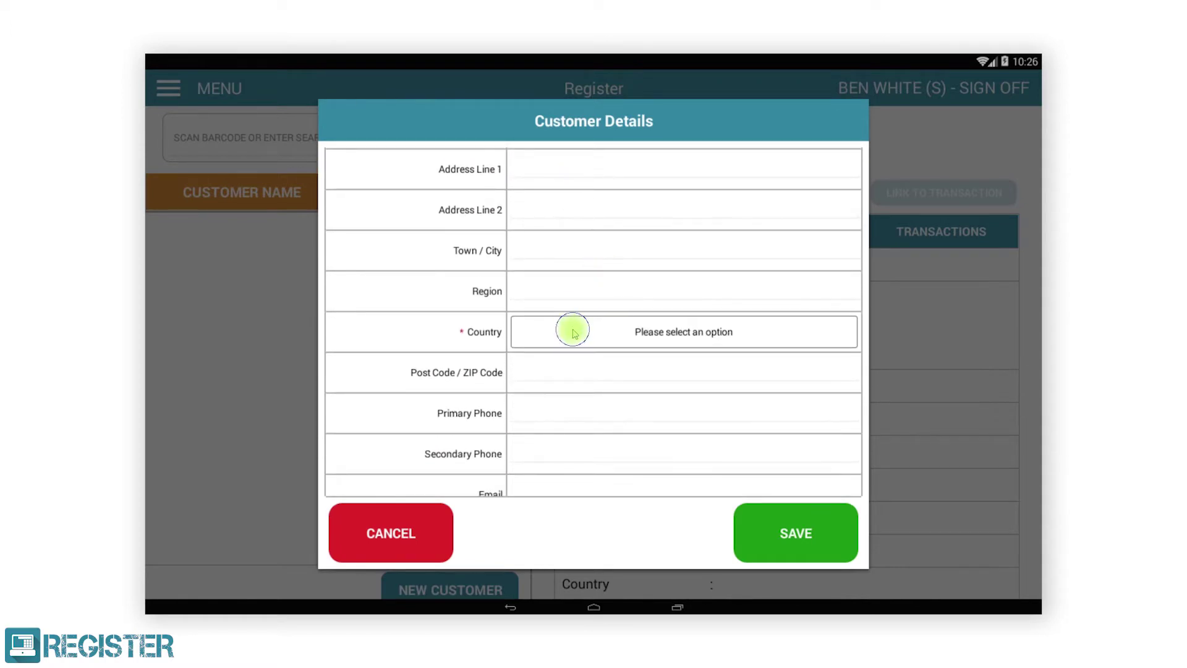
click(572, 328)
click(525, 428)
drag(527, 433, 588, 307)
Step: Add the customer's primary phone and e-mail address, save the record, and list all customers
click(589, 308)
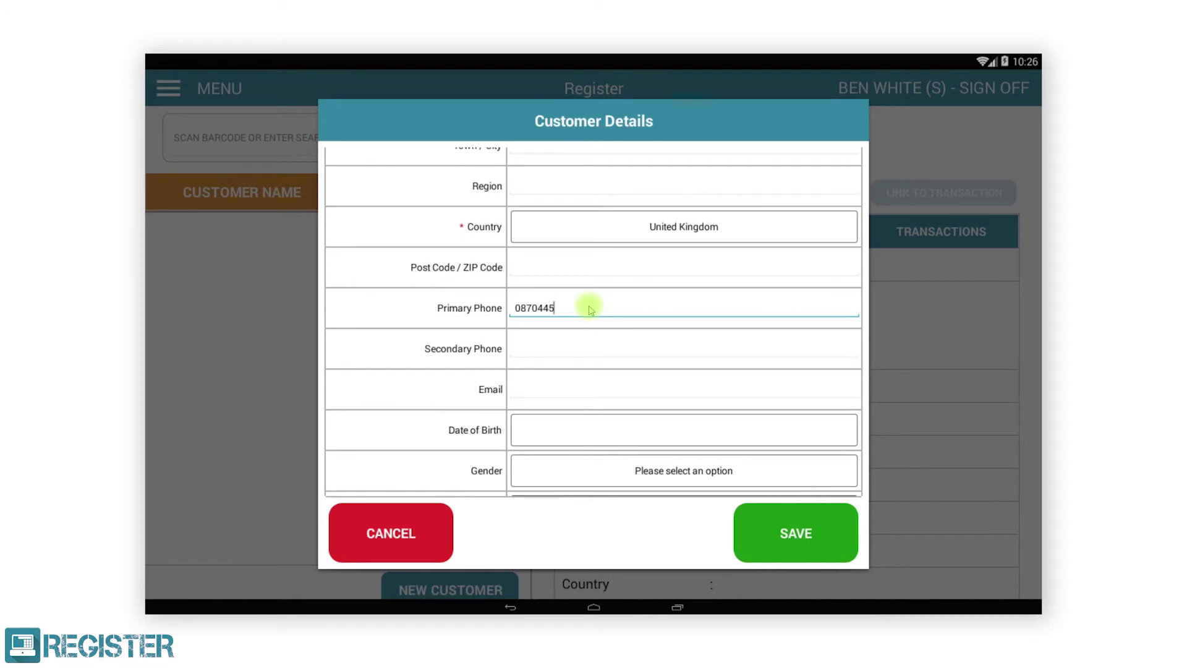
click(559, 384)
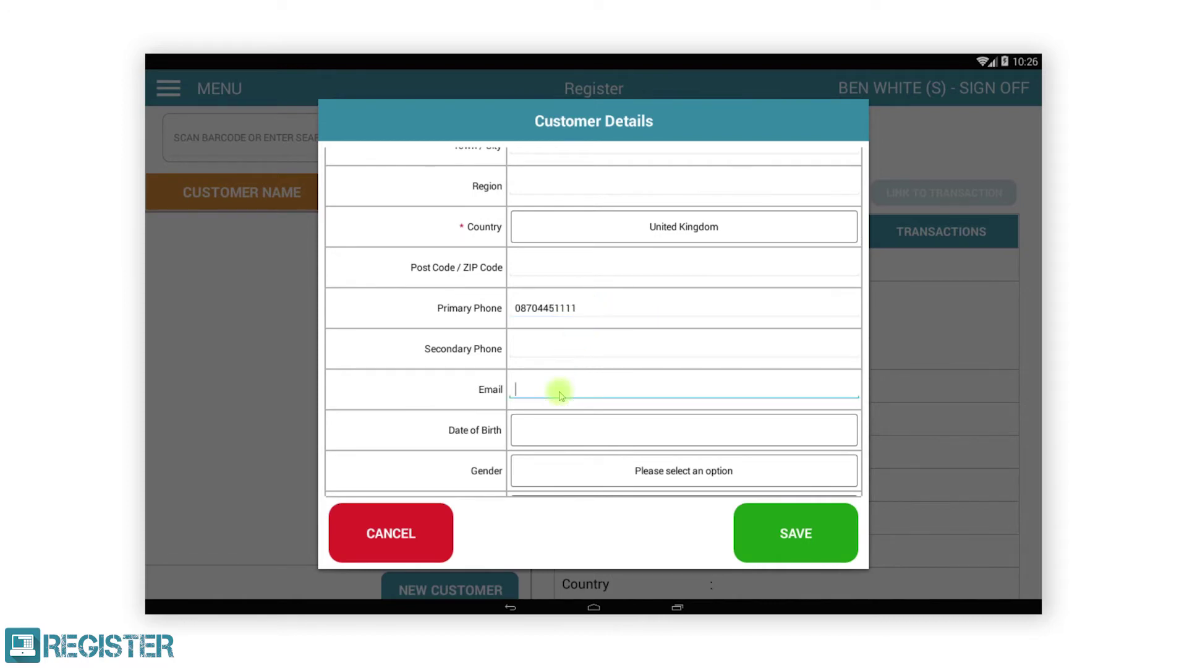
click(559, 390)
scroll(562, 380, down, 5)
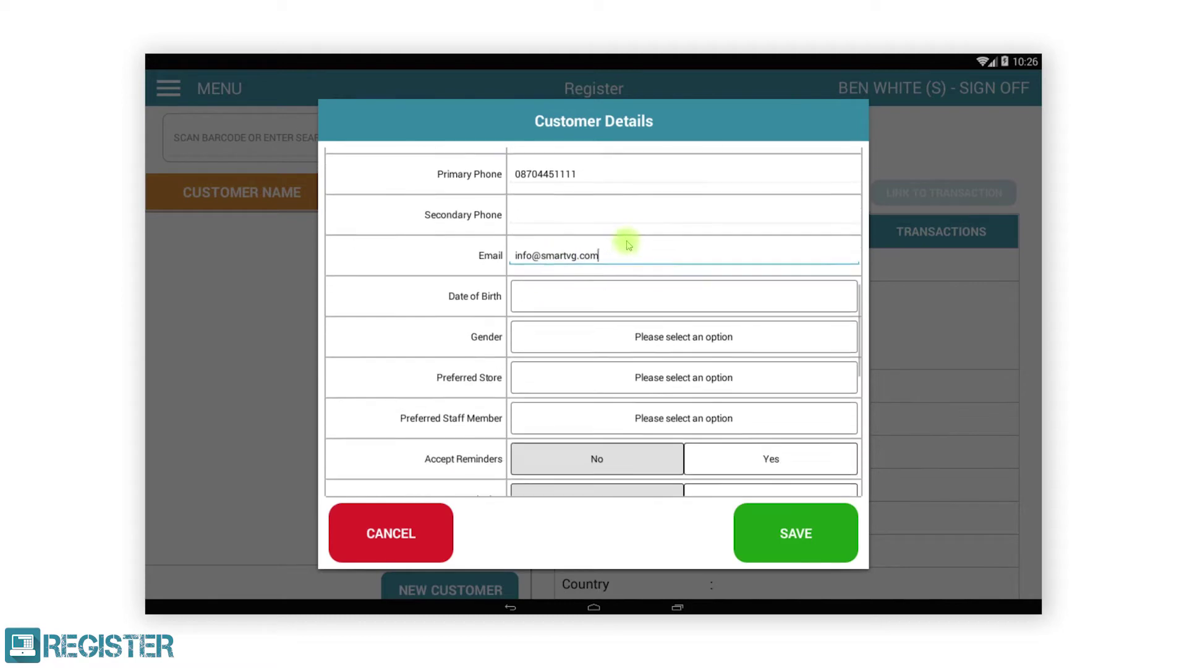
scroll(685, 204, down, 5)
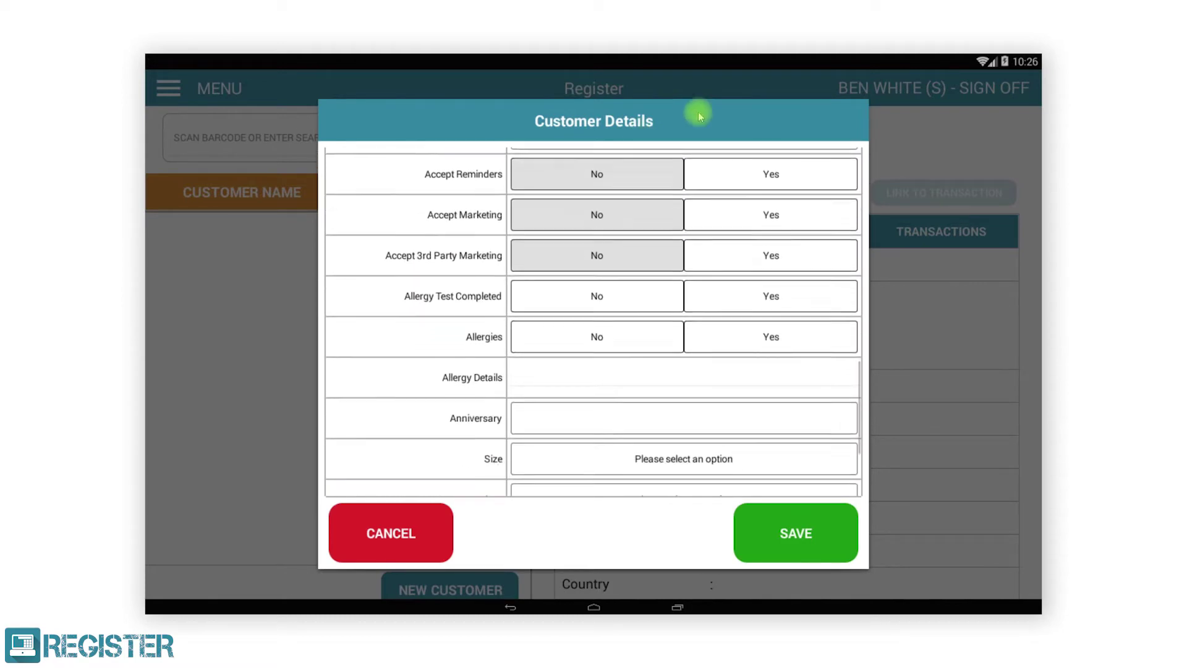
click(786, 525)
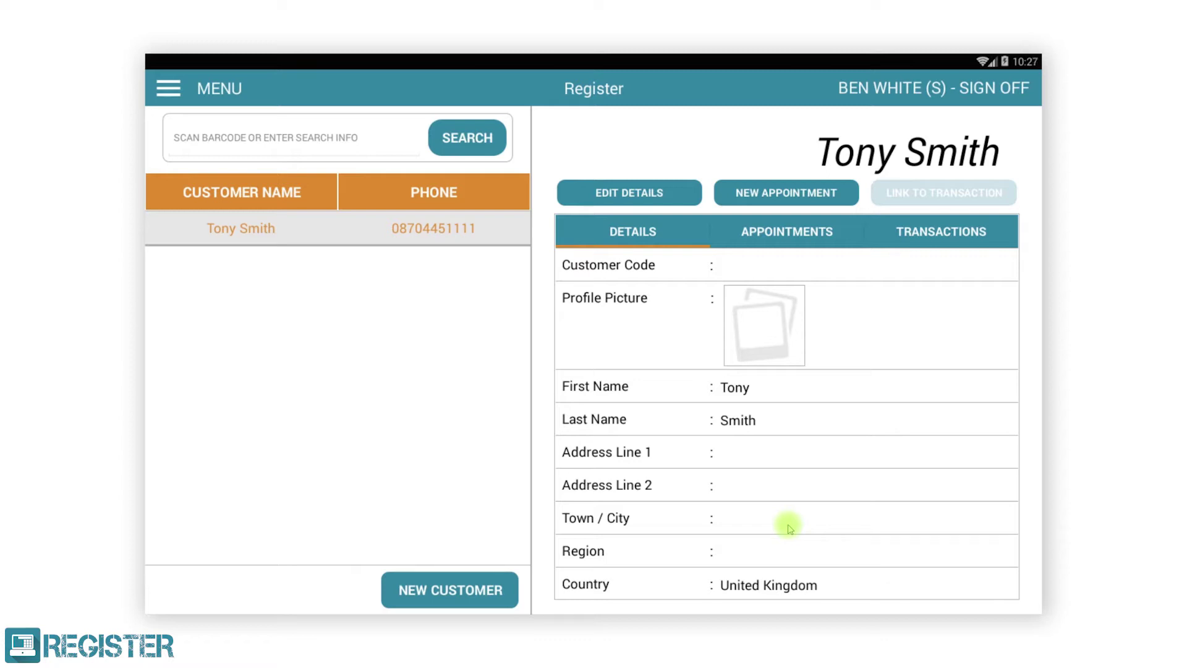
click(470, 141)
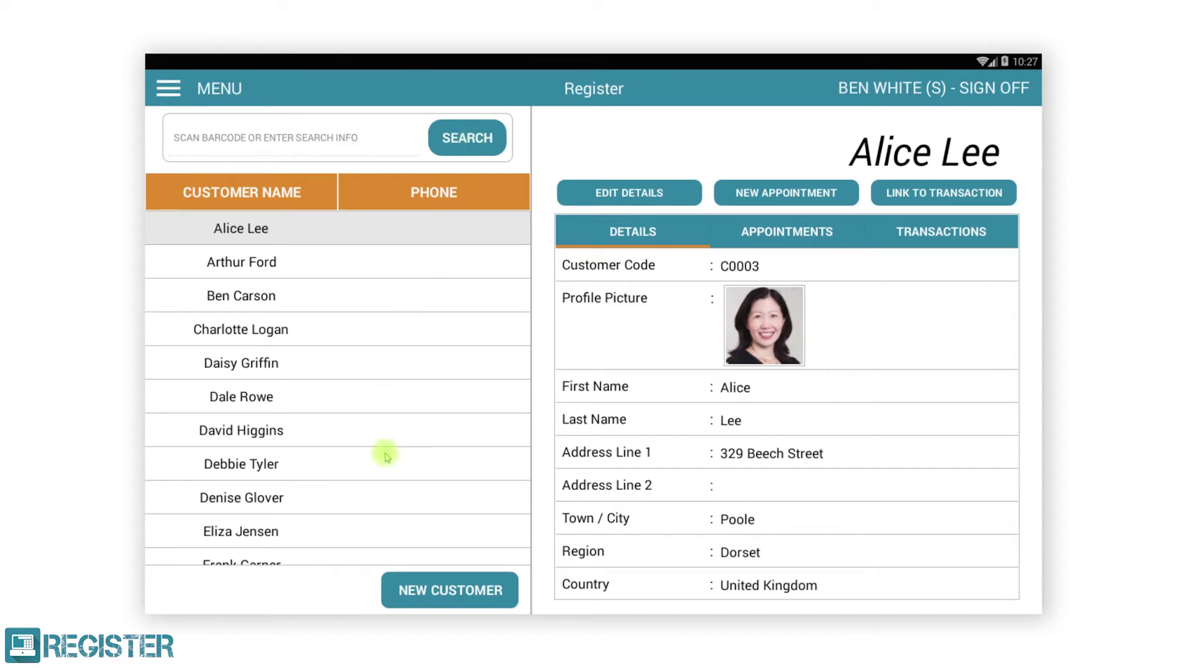
Step: Scroll the customer list and open one customer's record
drag(392, 486, 455, 307)
drag(440, 496, 445, 318)
click(375, 354)
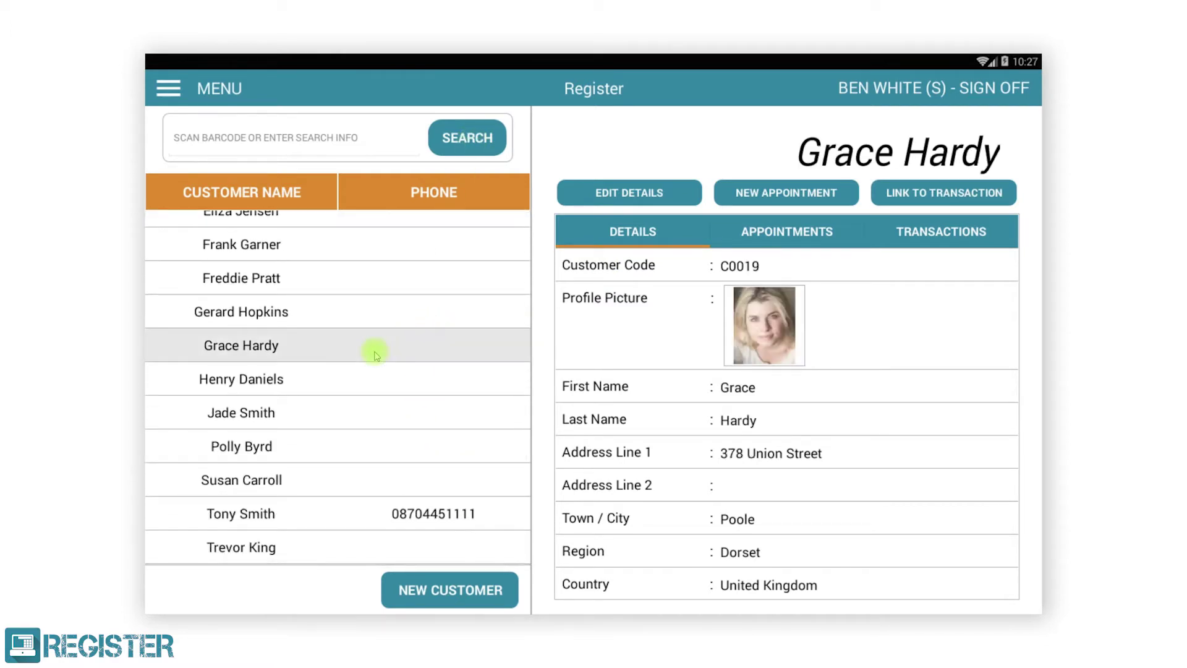
Step: Show the customer's appointments and open the Thu 07 Sep 2017, 15:00 Treatment details
drag(928, 564, 933, 307)
drag(912, 559, 925, 321)
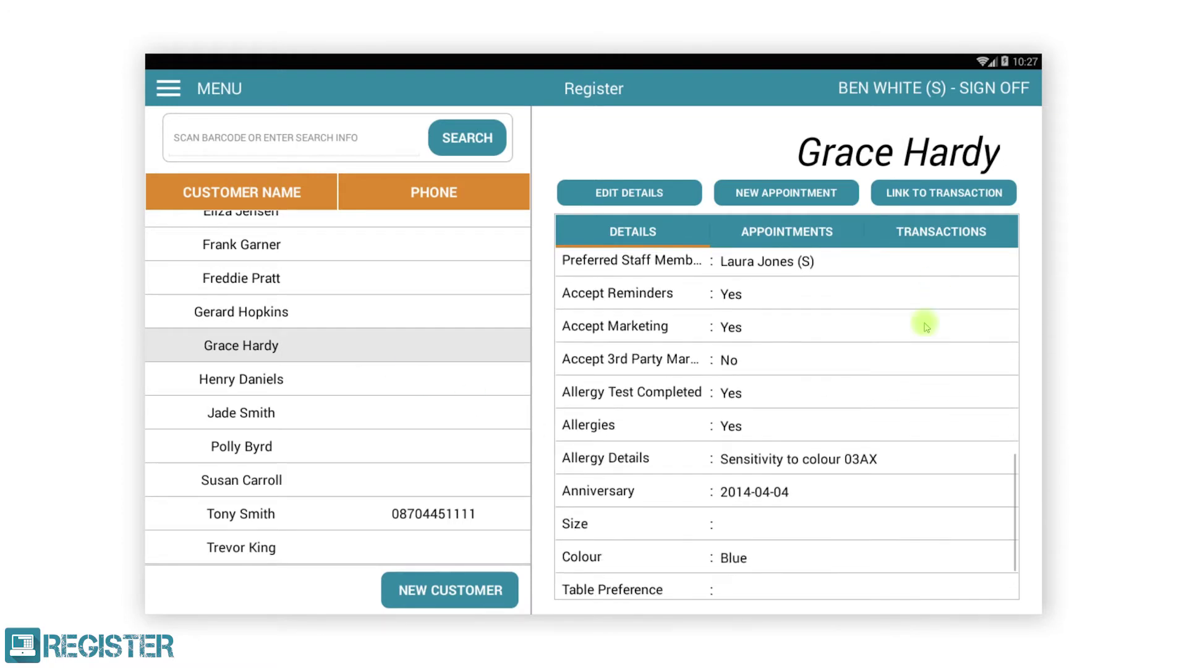
drag(939, 374, 927, 522)
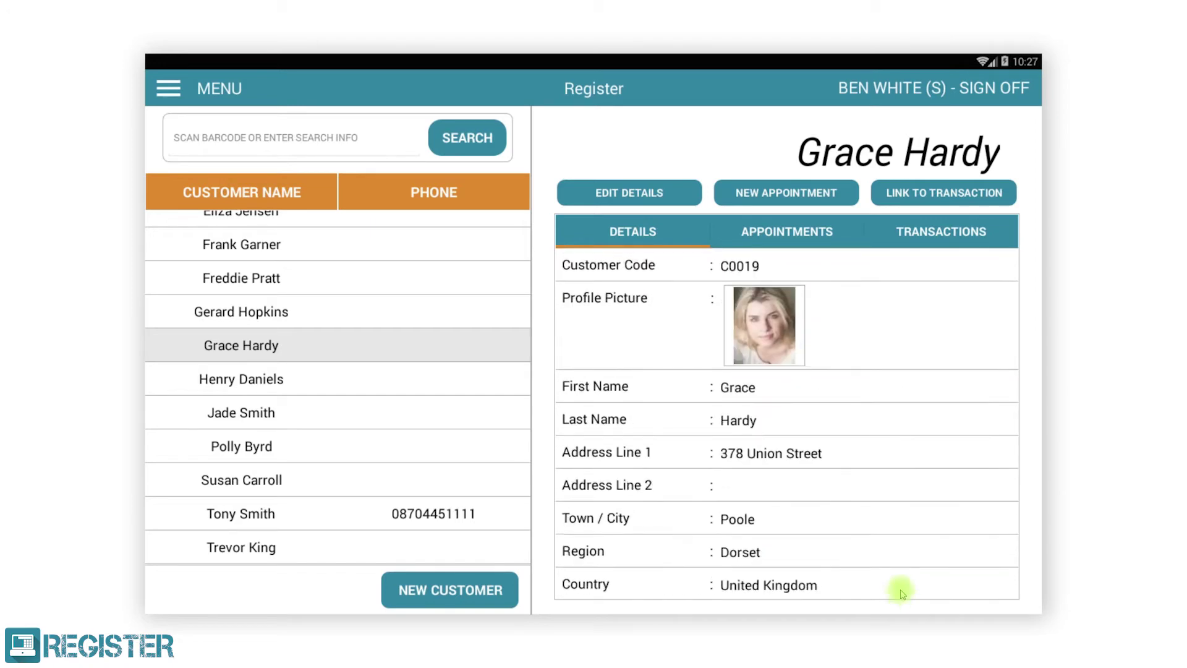
click(804, 233)
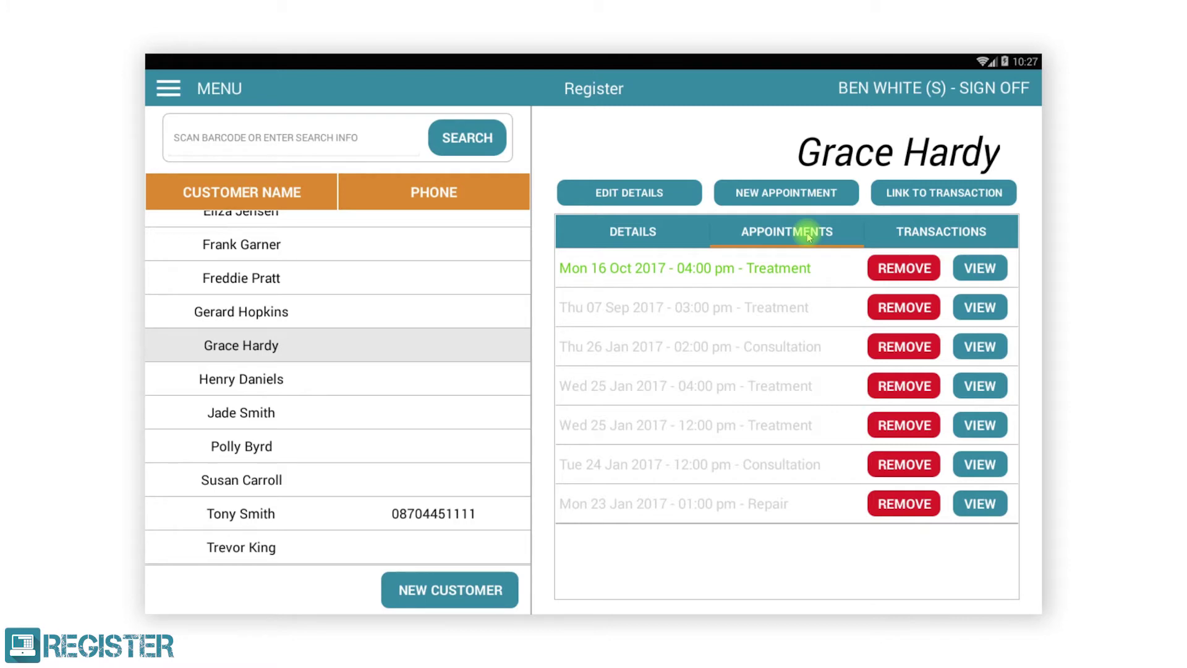
click(969, 314)
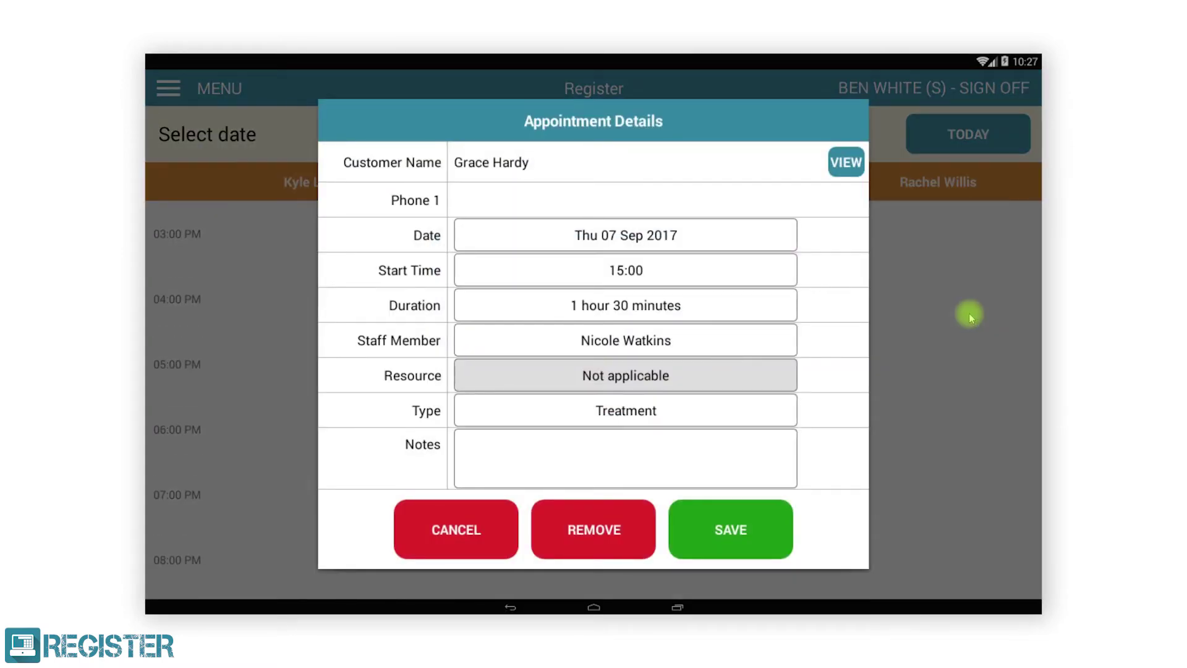
Step: From the appointment, open the customer's transactions and view the Mon 07 Aug 2017 £67.50 sale
click(846, 162)
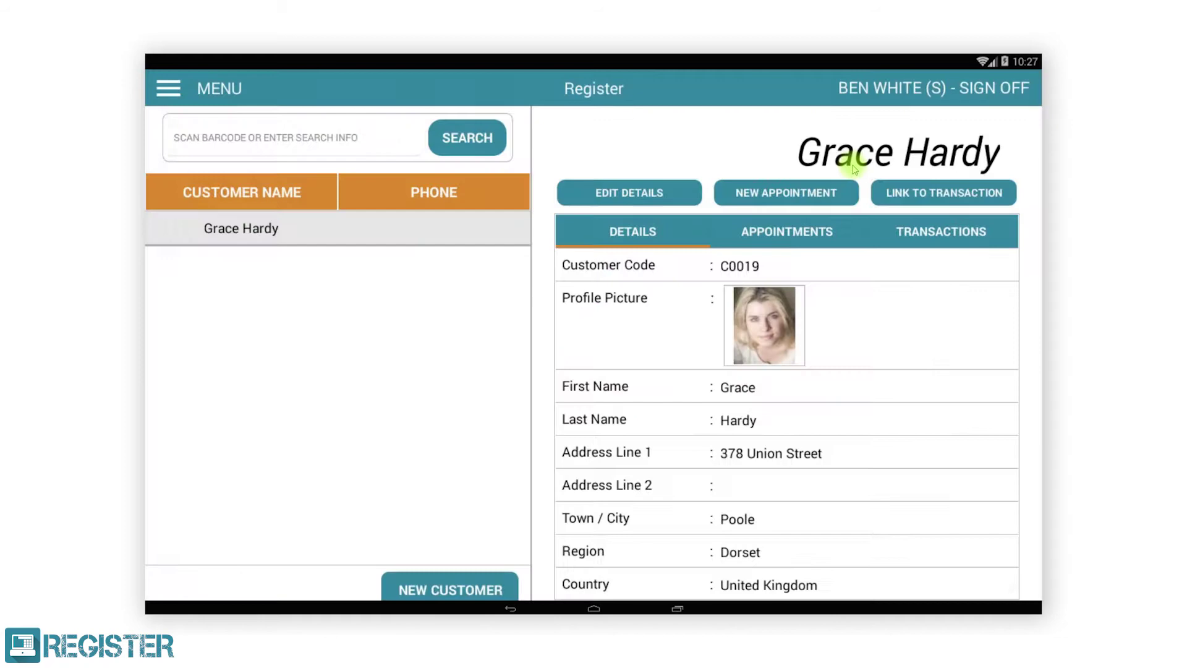
click(916, 230)
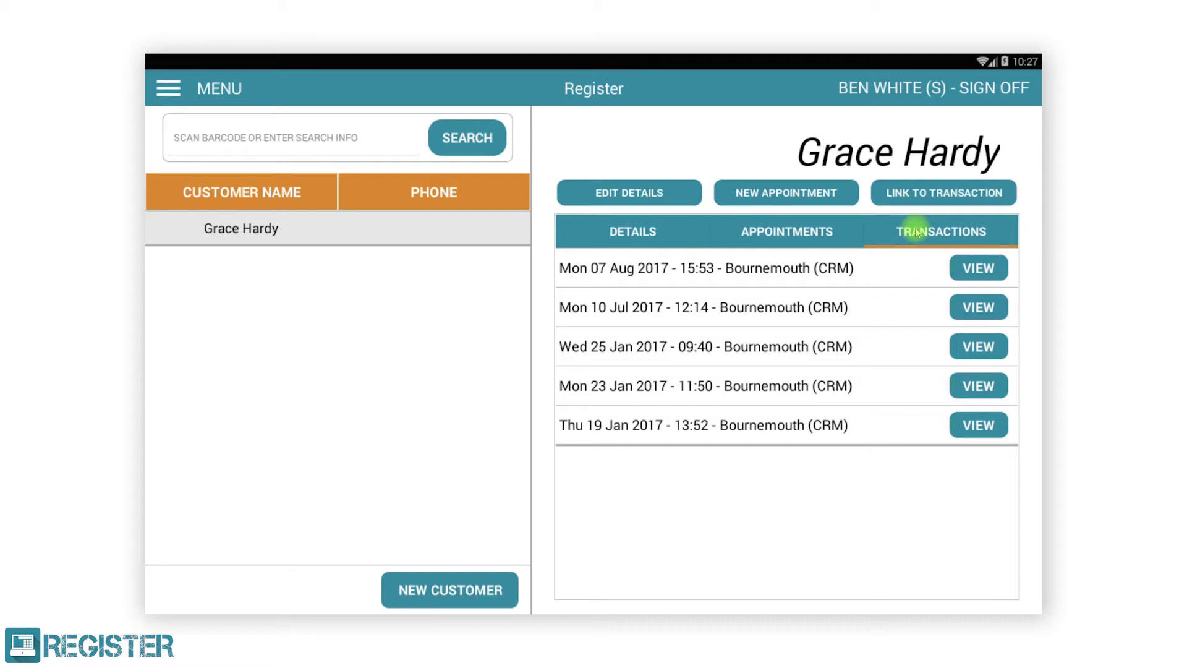
click(979, 270)
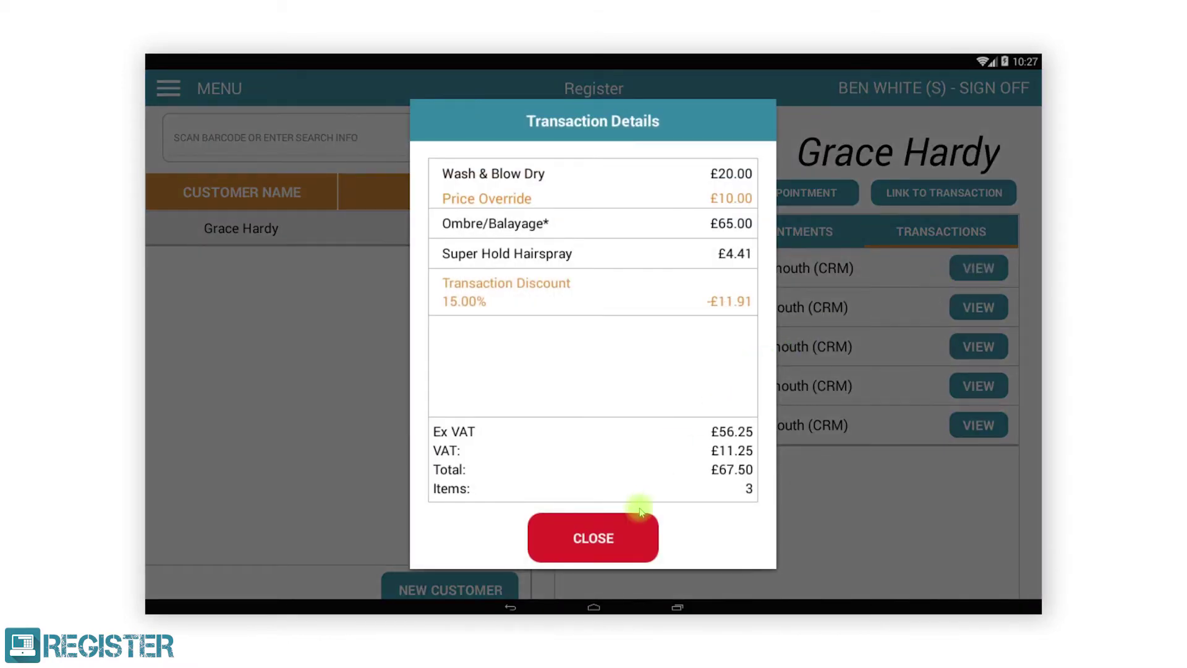
click(615, 538)
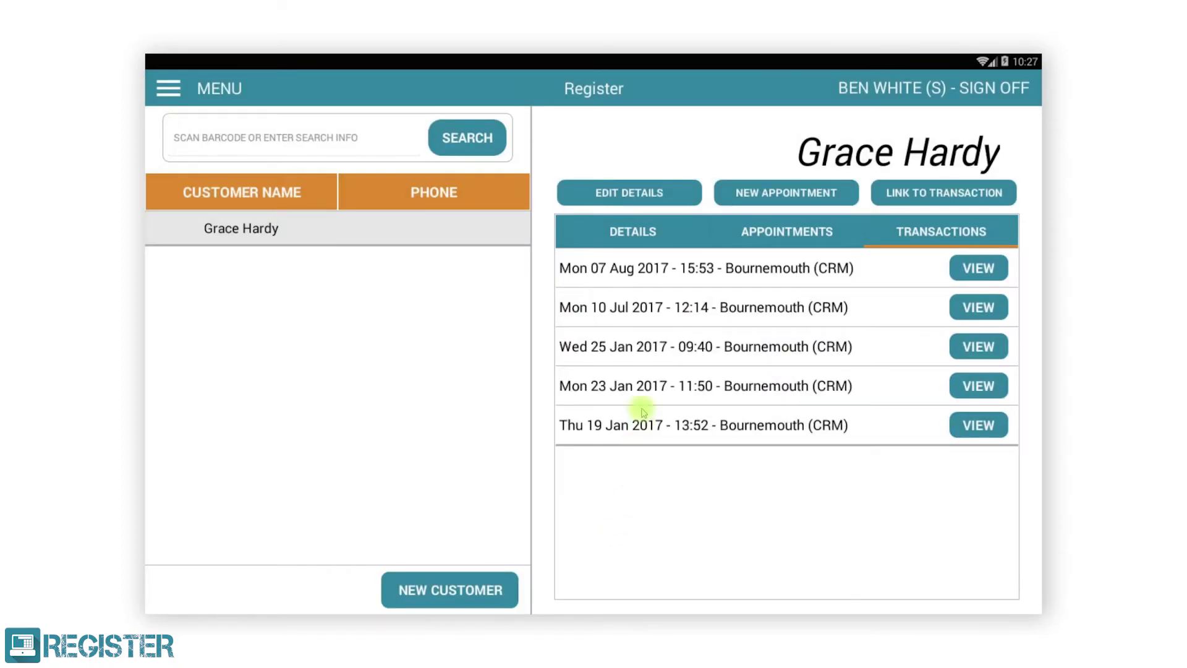
Step: Edit the customer's details to add a primary phone number and save the change
click(657, 222)
click(636, 193)
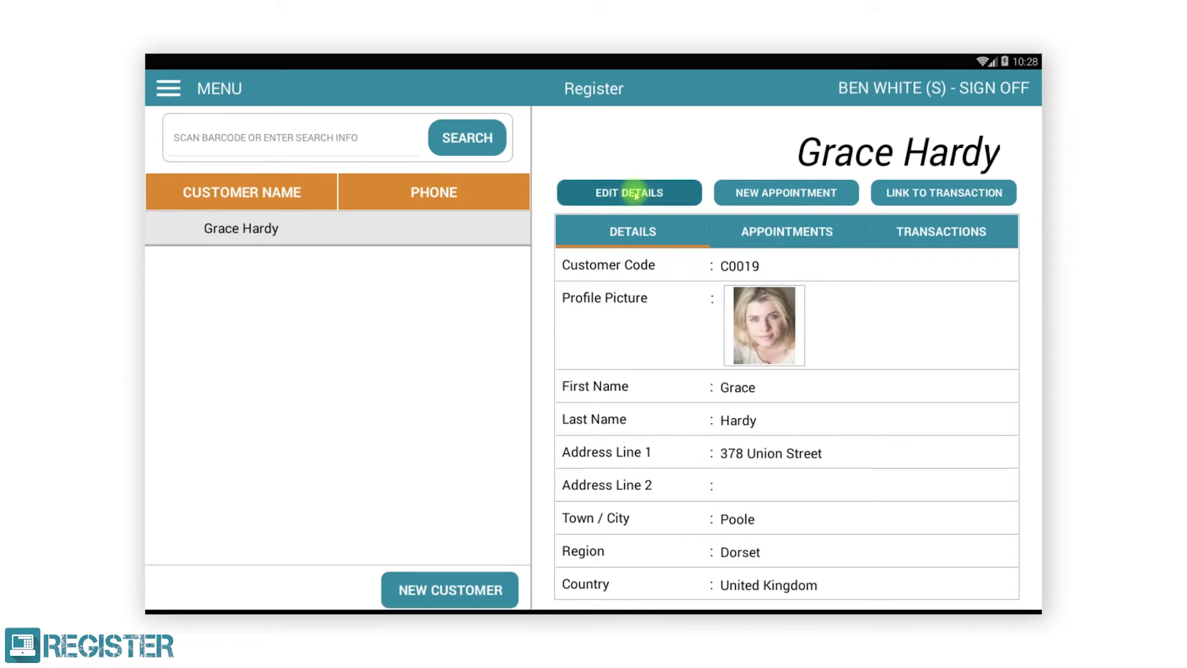
drag(604, 439, 643, 254)
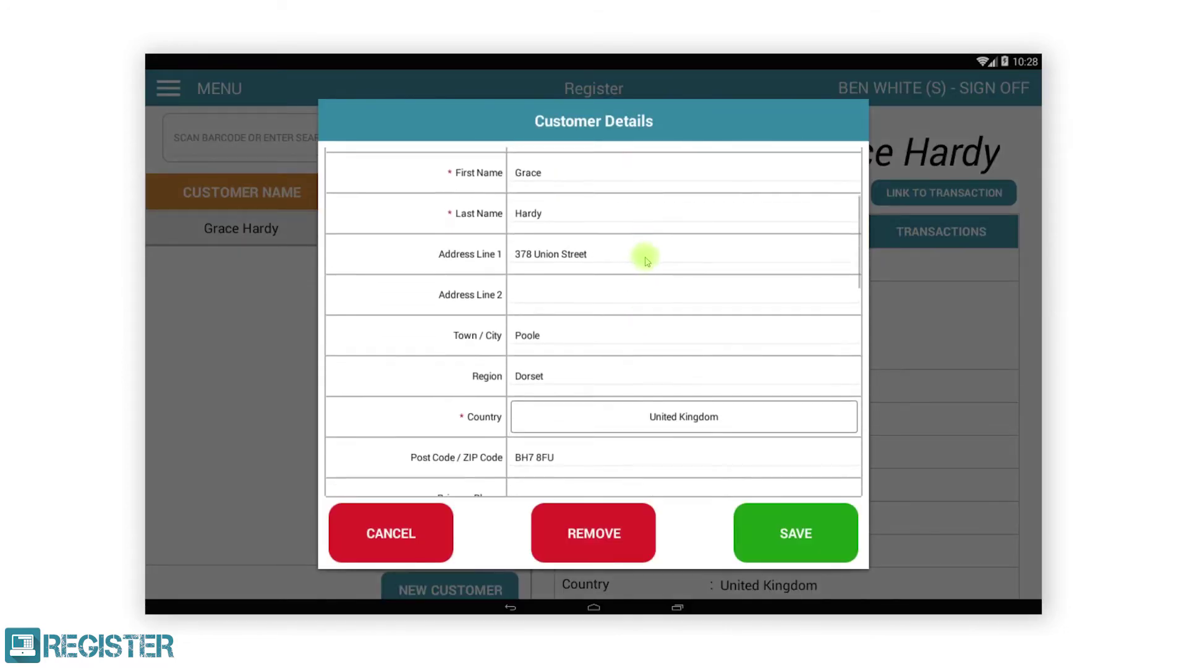
drag(645, 433, 629, 371)
click(627, 370)
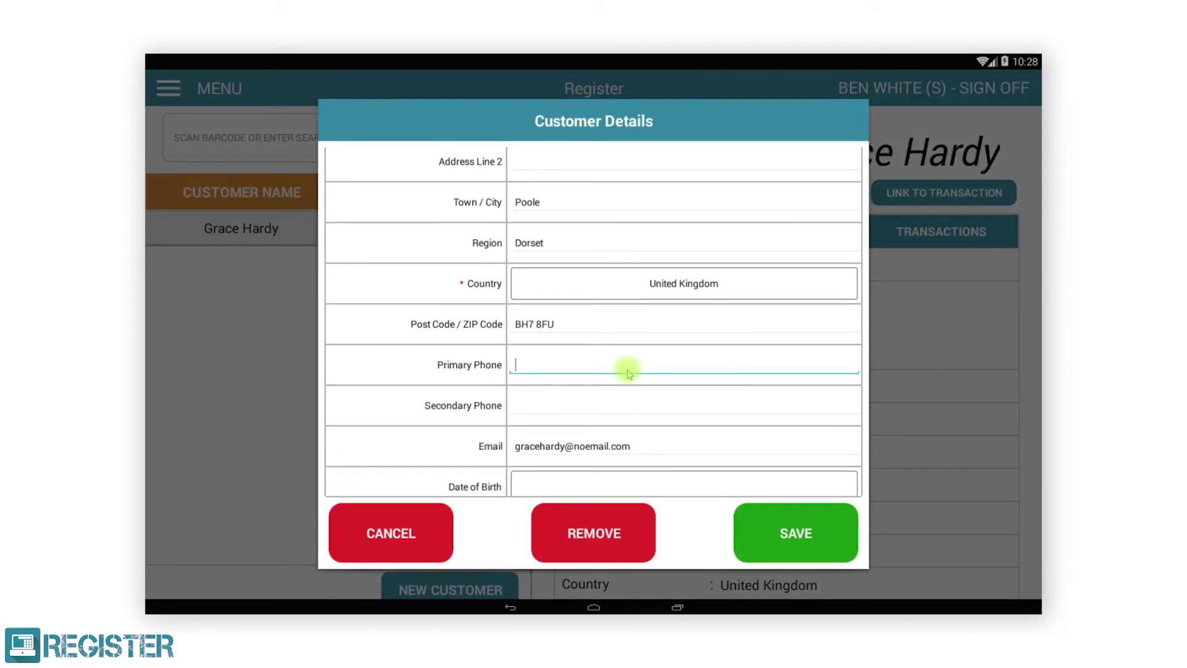
text(0712345678)
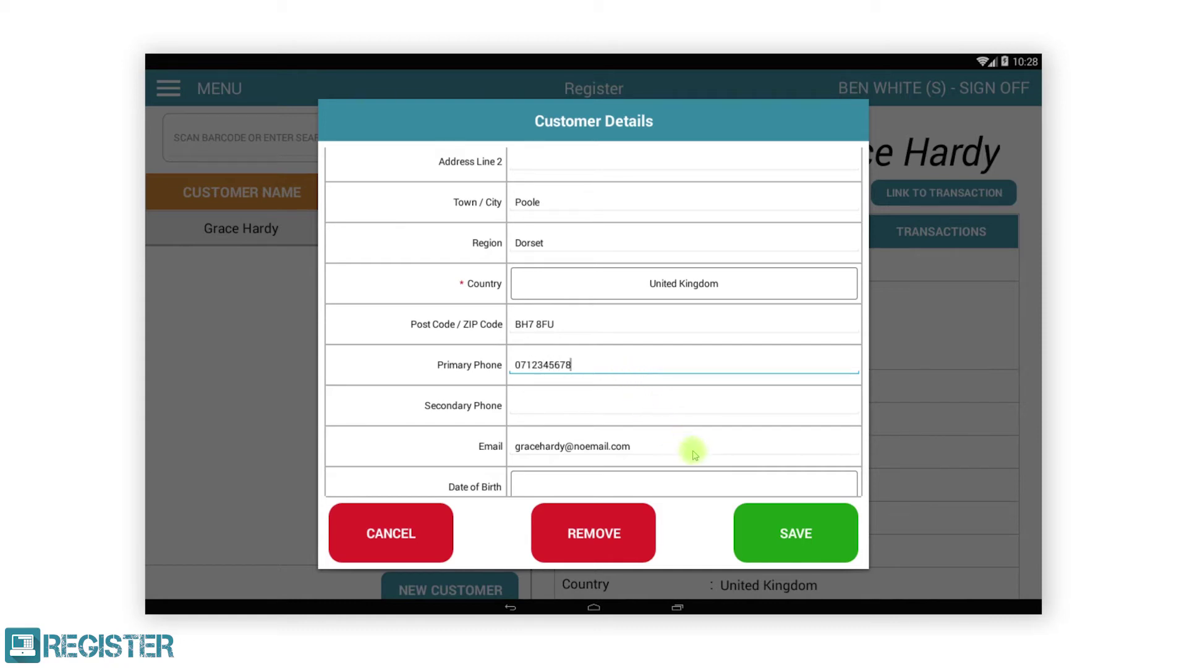
click(765, 530)
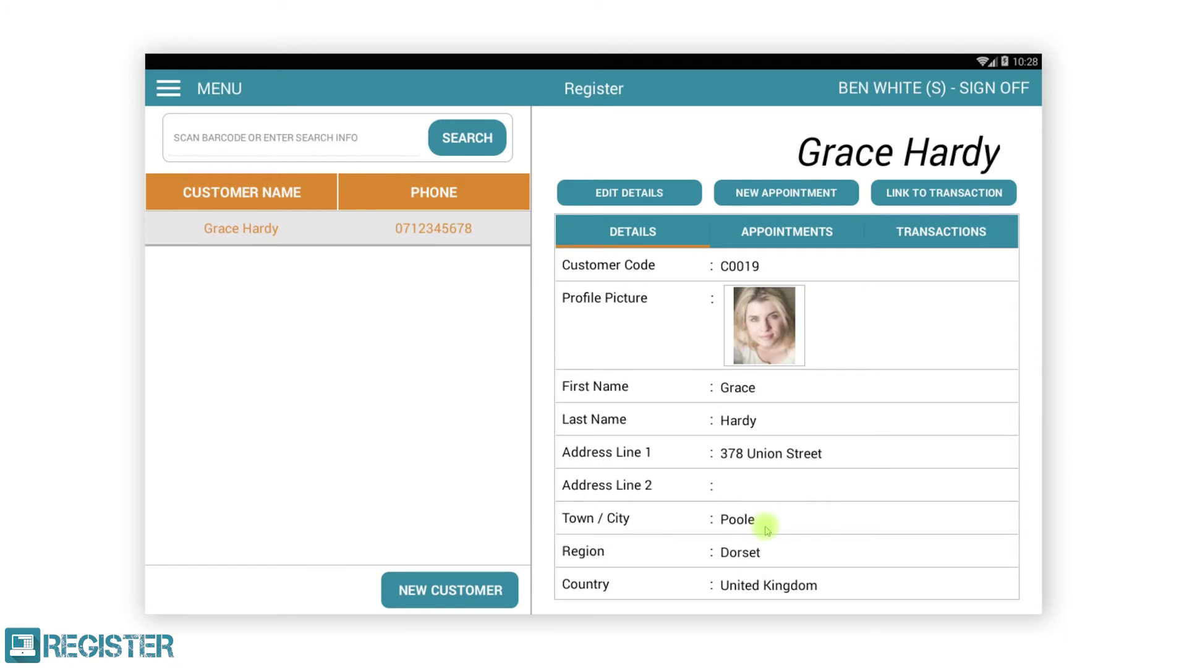
Step: Start a new appointment for the customer and scroll the diary to the first staff columns
click(813, 195)
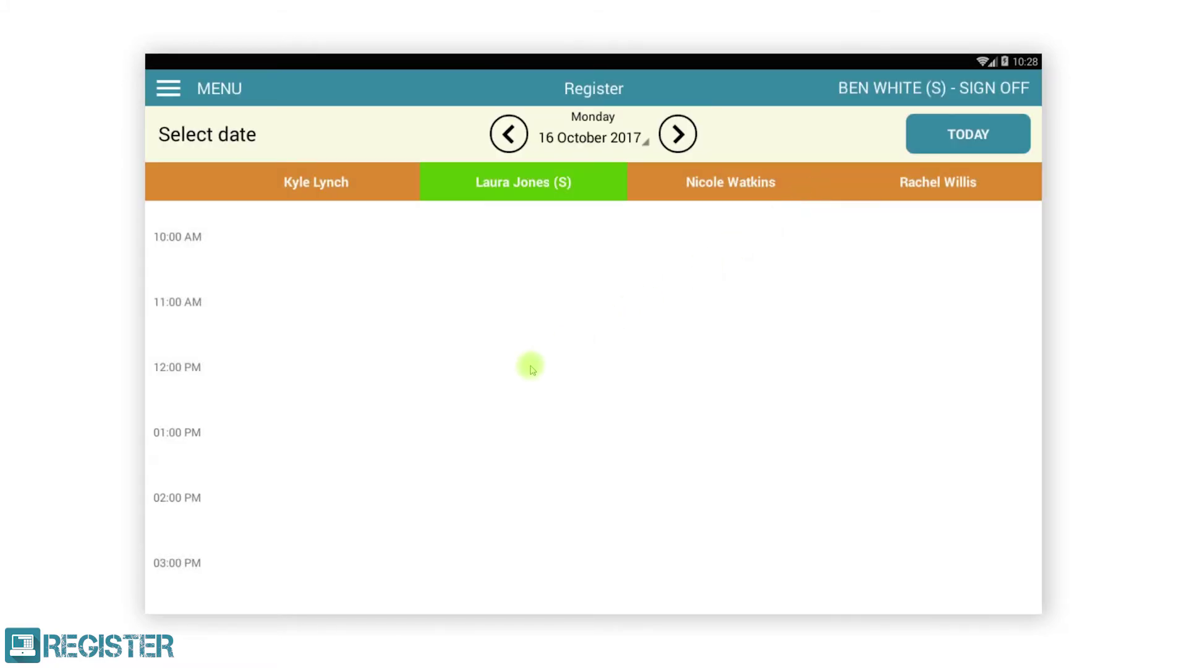
drag(448, 395, 884, 324)
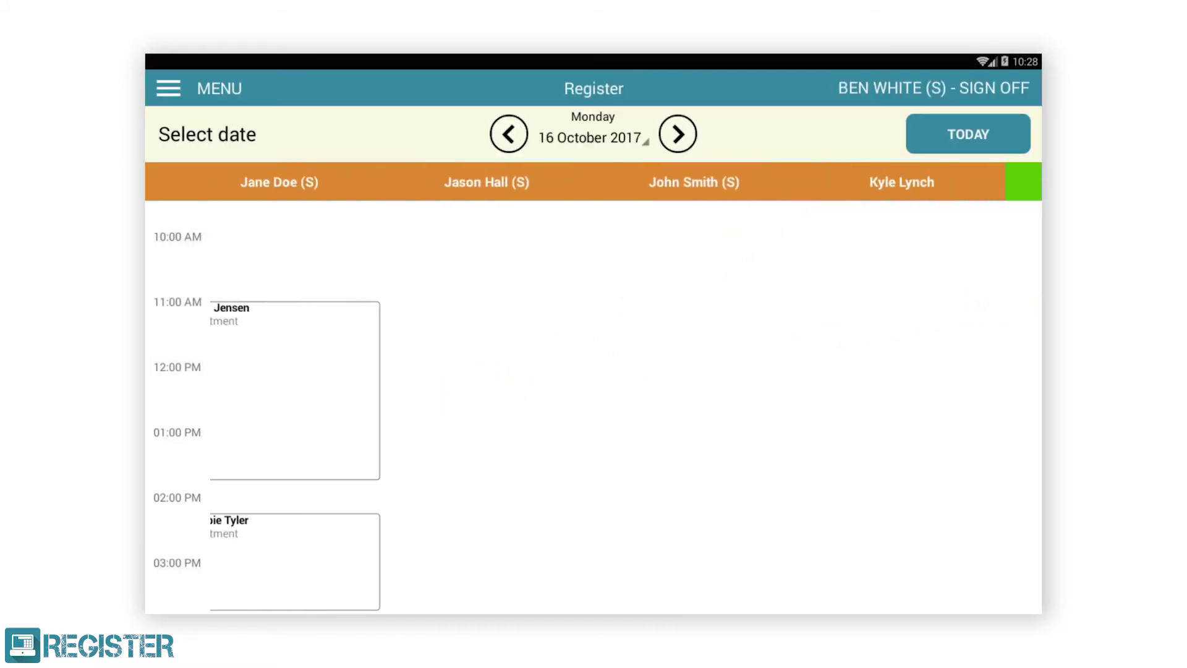
drag(480, 379, 891, 299)
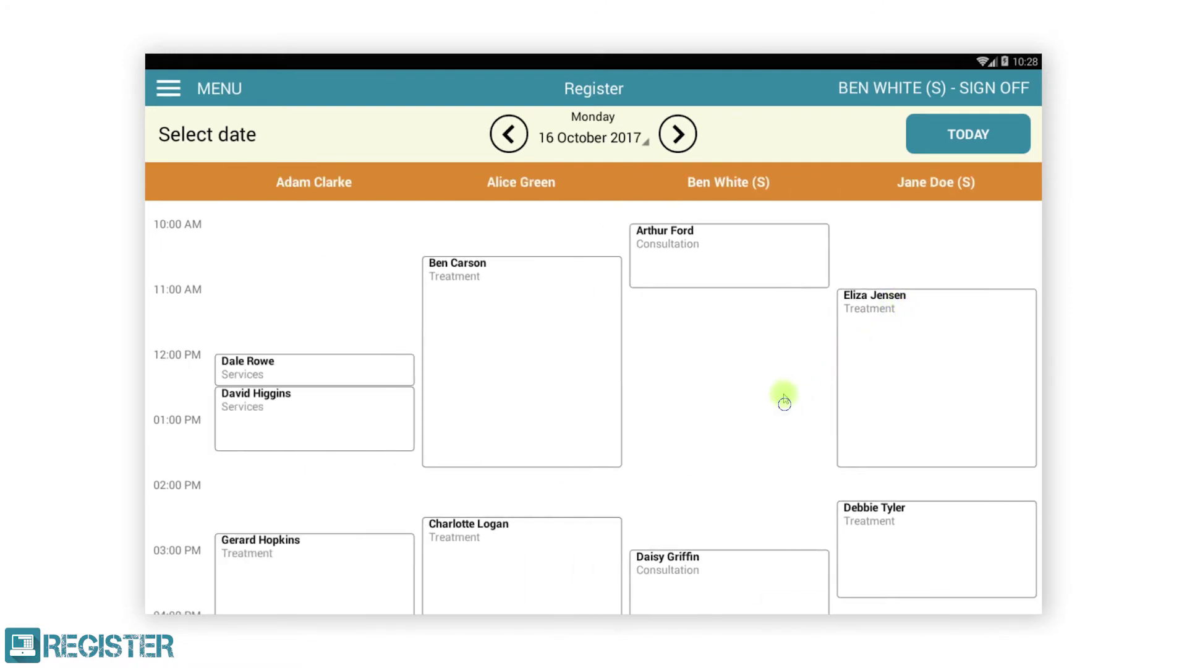
drag(783, 398, 816, 339)
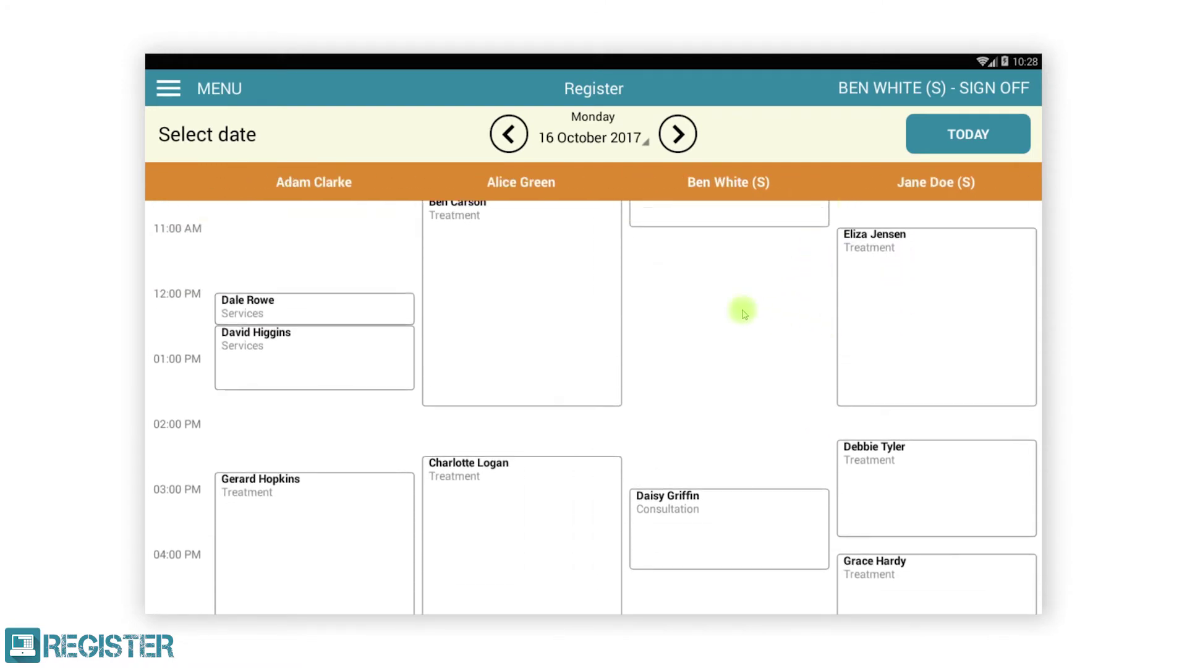
Step: Browse to the next day and 31 October 2017, return to 16 October, and pick the 1:00 PM slot
click(680, 131)
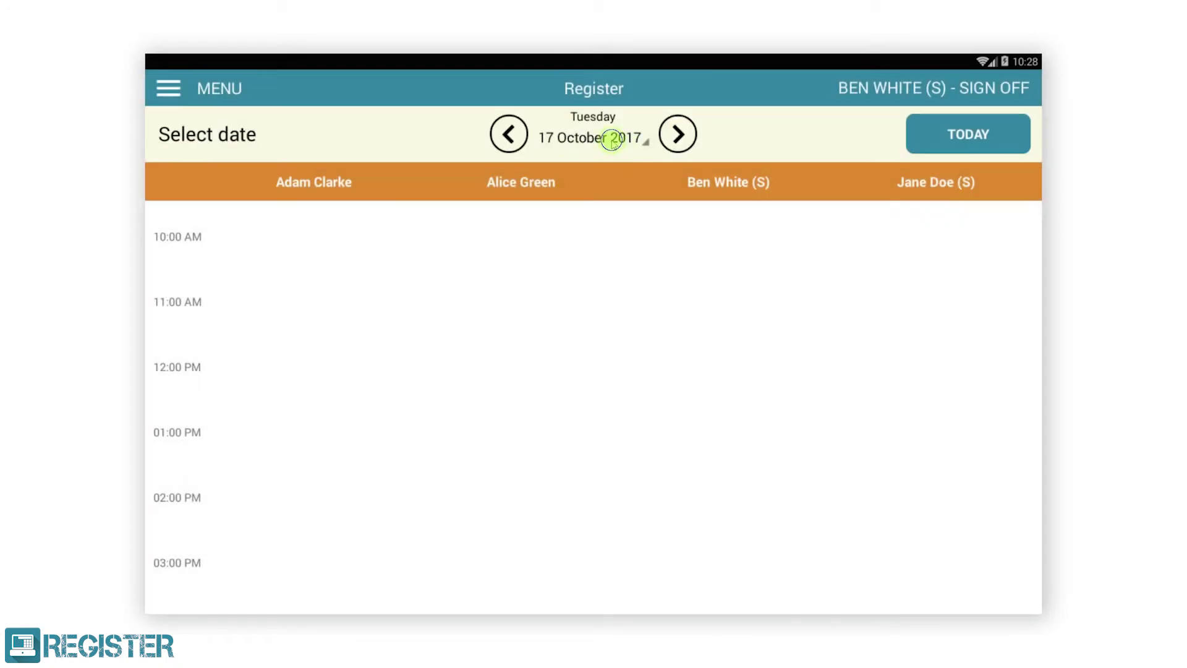
click(609, 152)
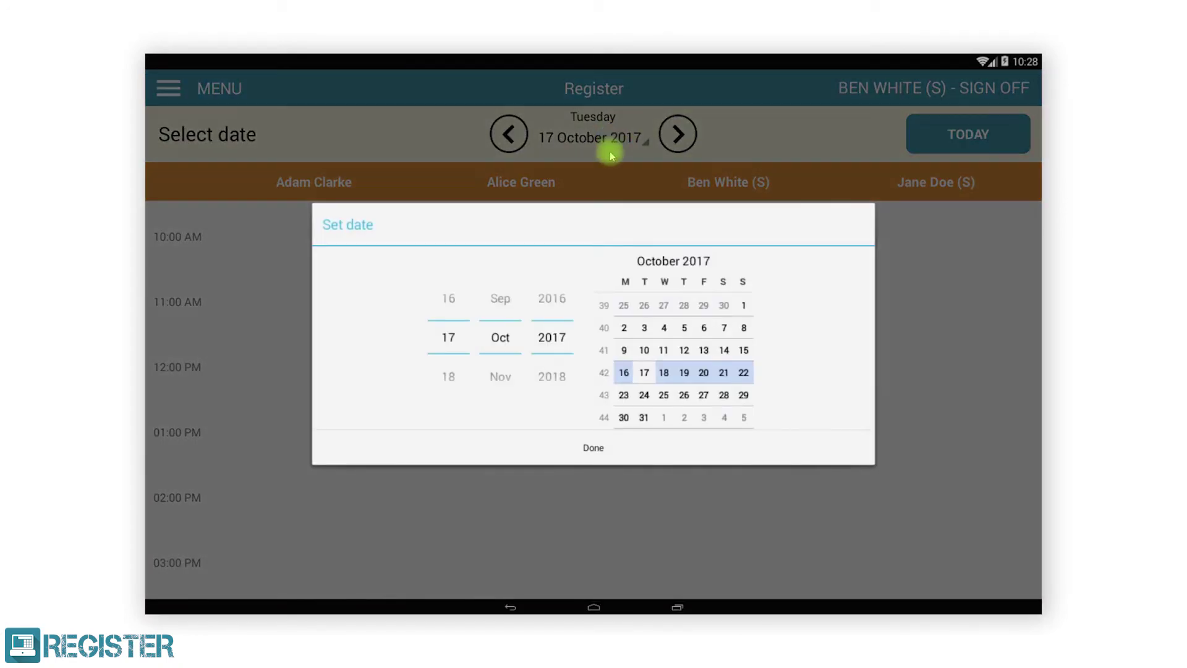
click(645, 418)
click(593, 447)
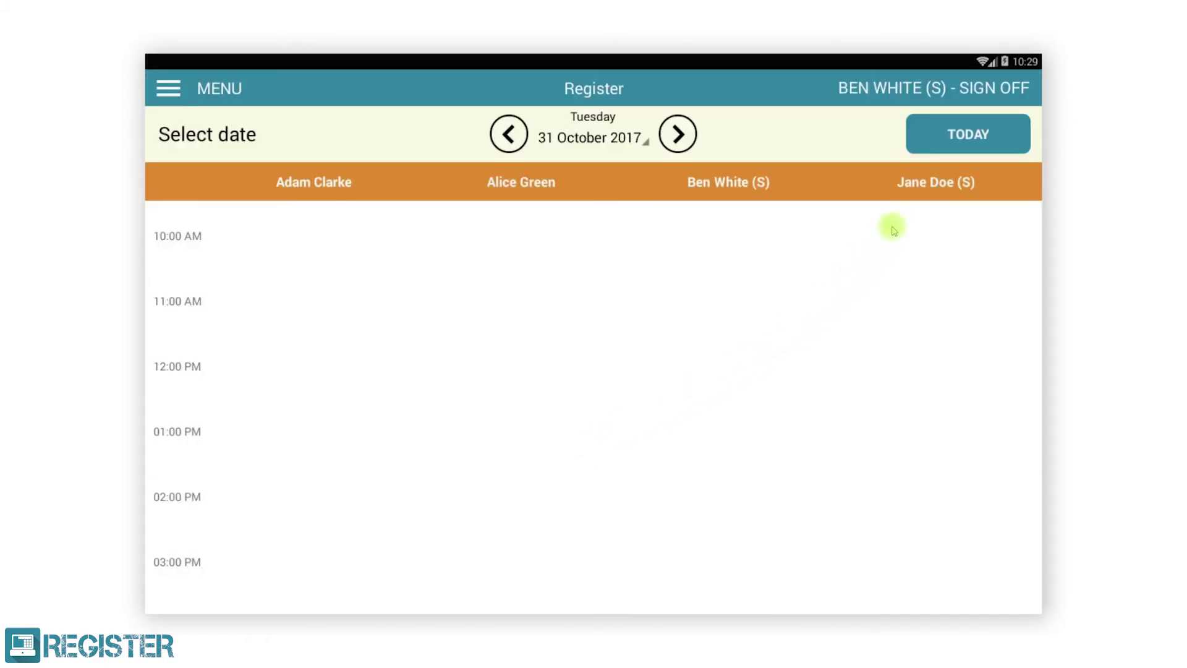
click(964, 139)
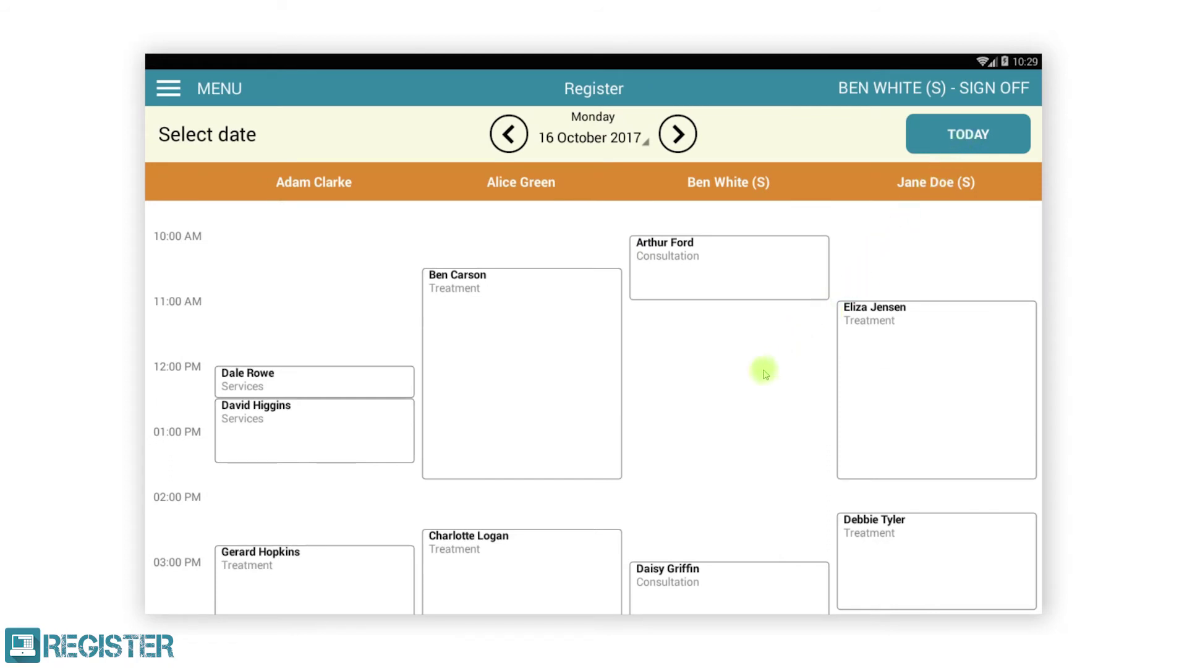
click(697, 456)
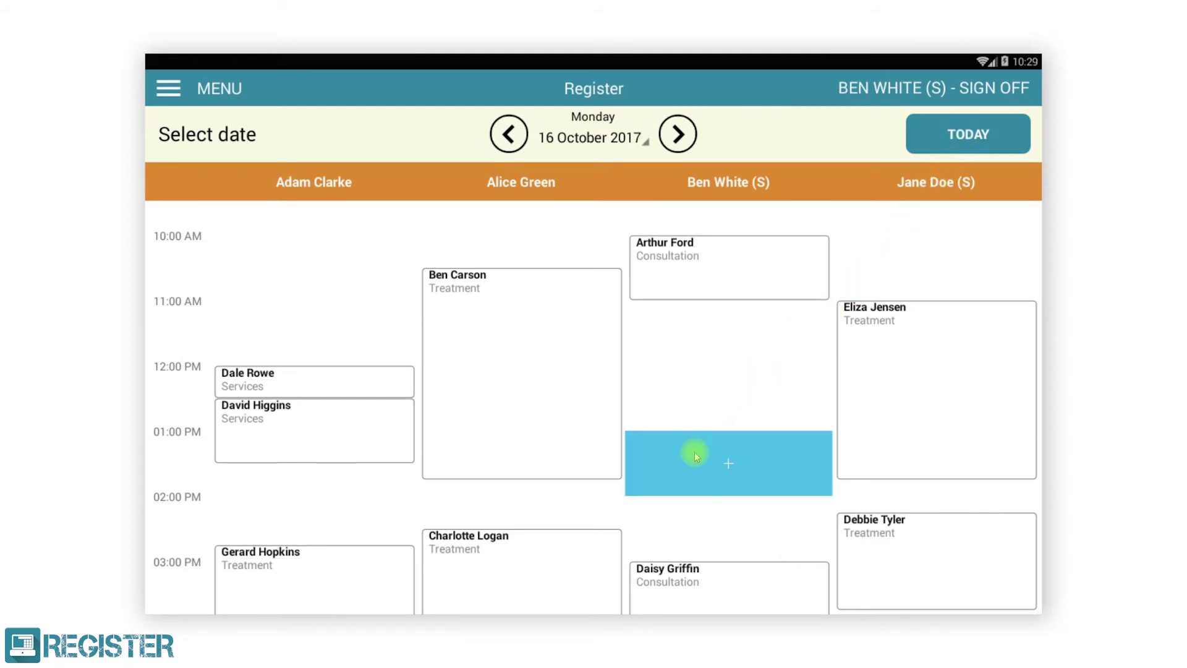
Step: Book a 13:00 Treatment lasting 1 hour 30 minutes with a short note and save it
click(690, 456)
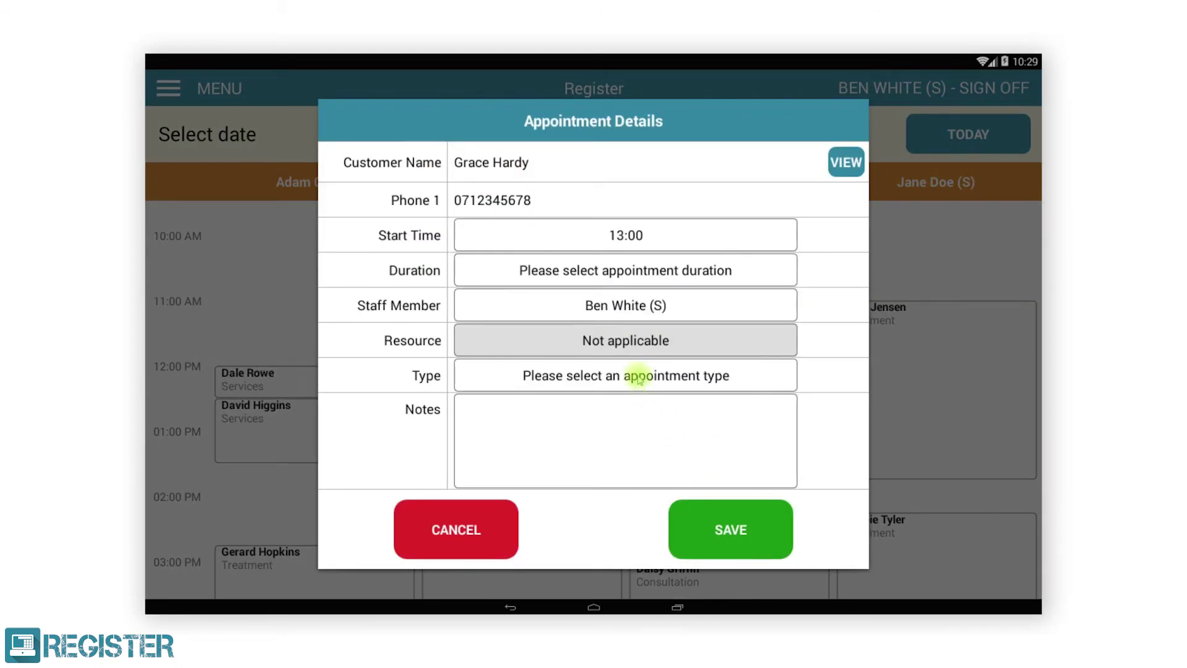
click(612, 285)
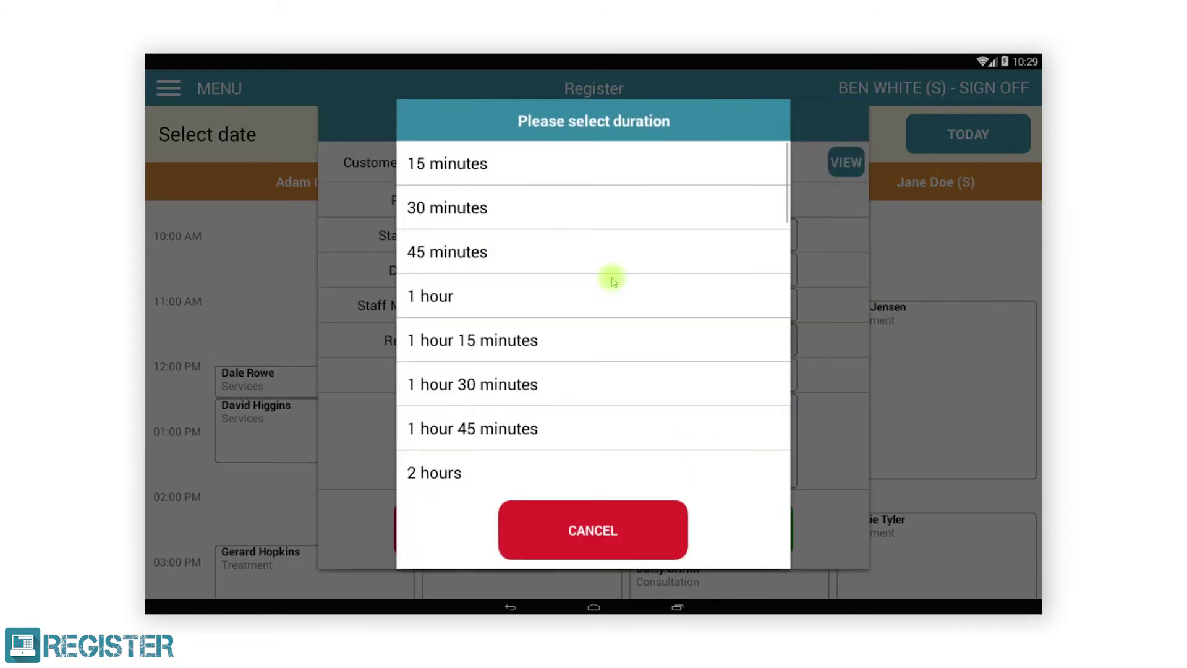
click(590, 381)
click(590, 376)
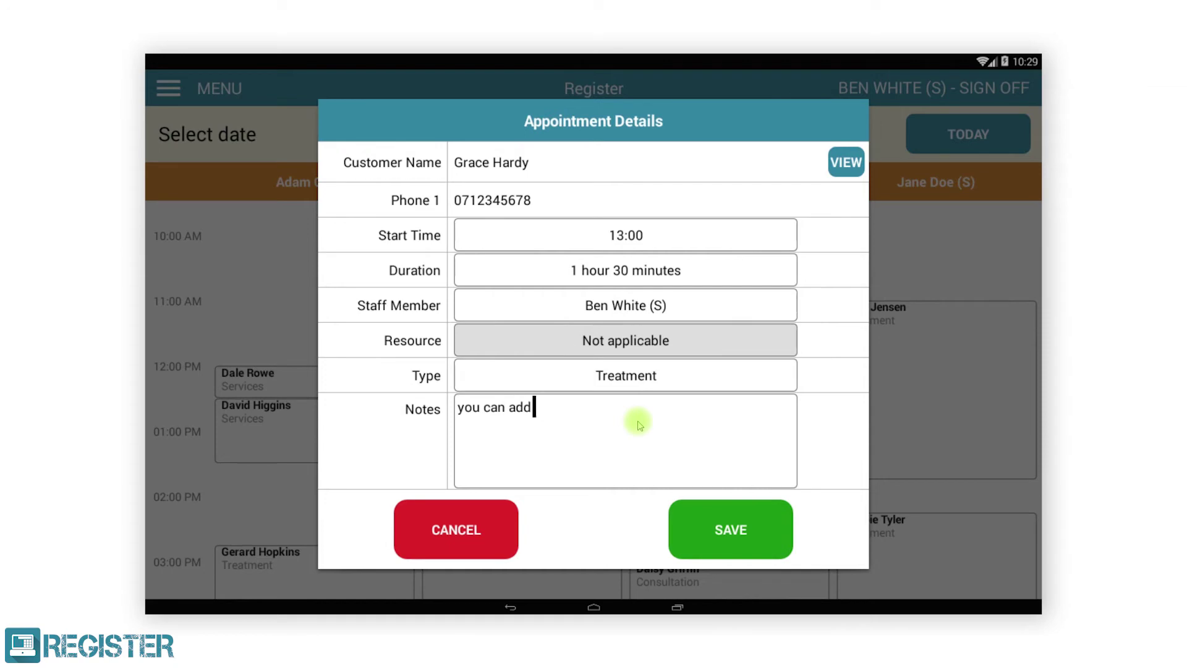
click(705, 523)
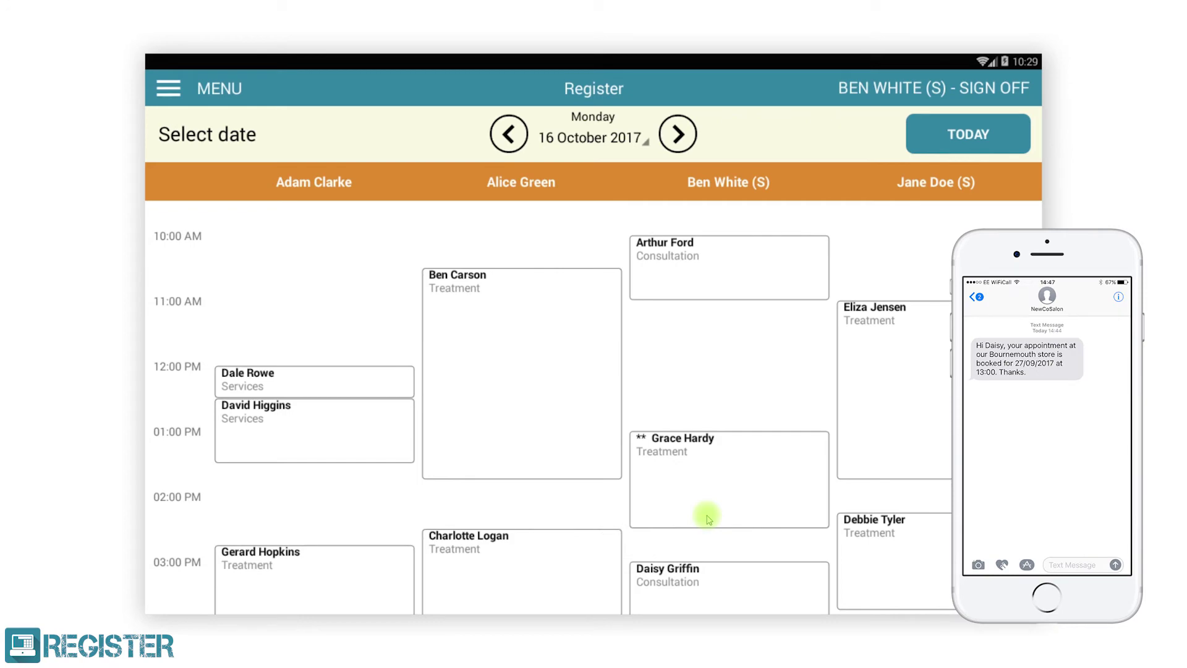
click(173, 94)
Step: Find the newly booked customer under Customers and link them to a new sale
click(224, 491)
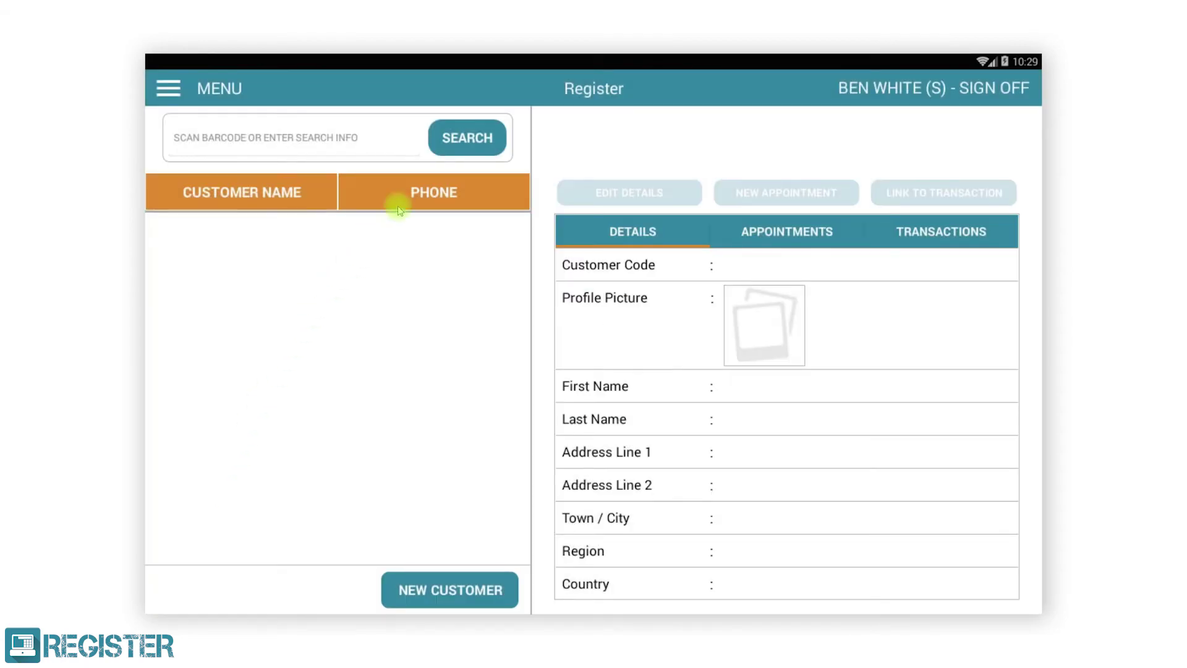
click(455, 143)
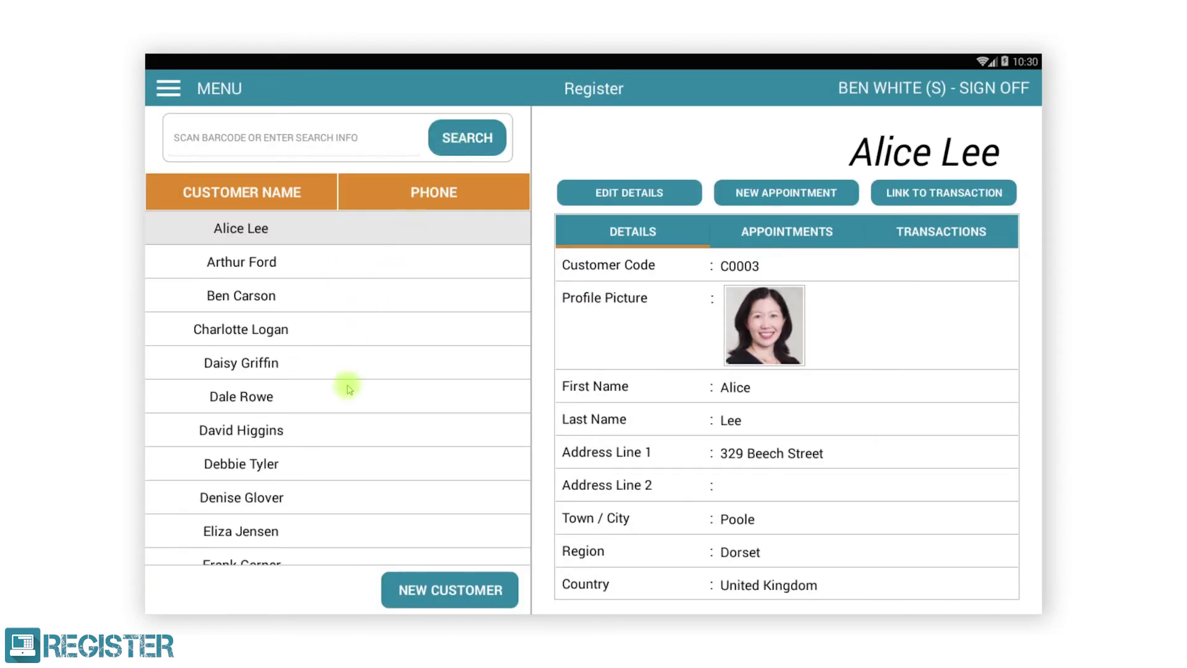
drag(347, 540, 376, 288)
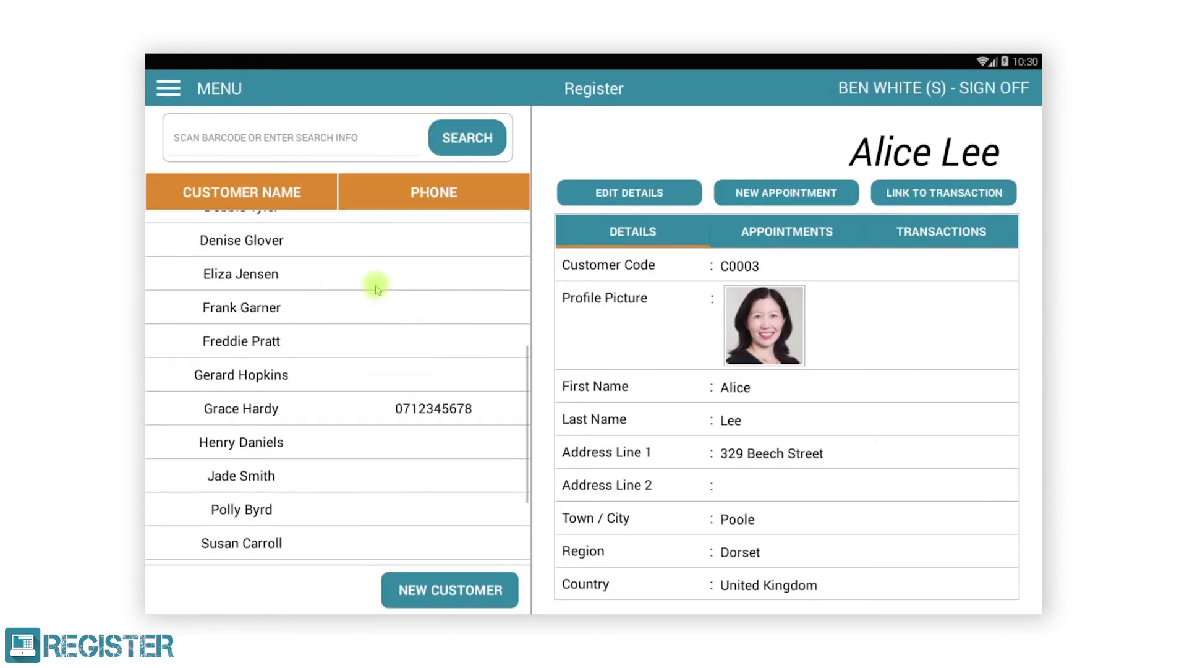
click(344, 413)
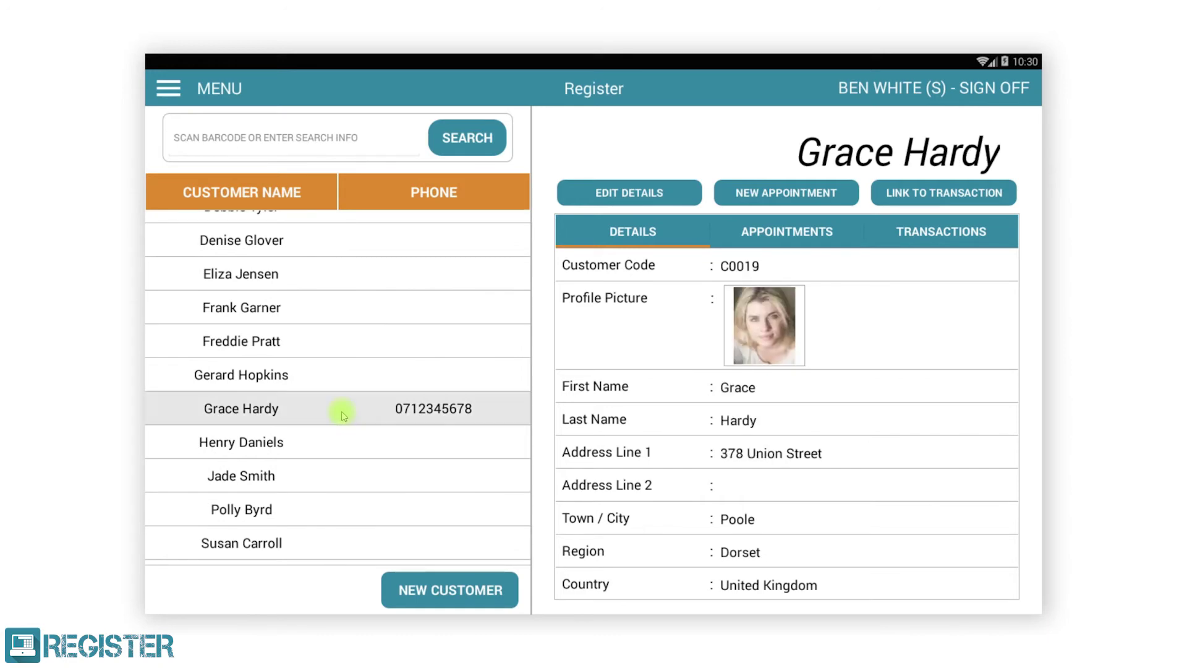
click(956, 192)
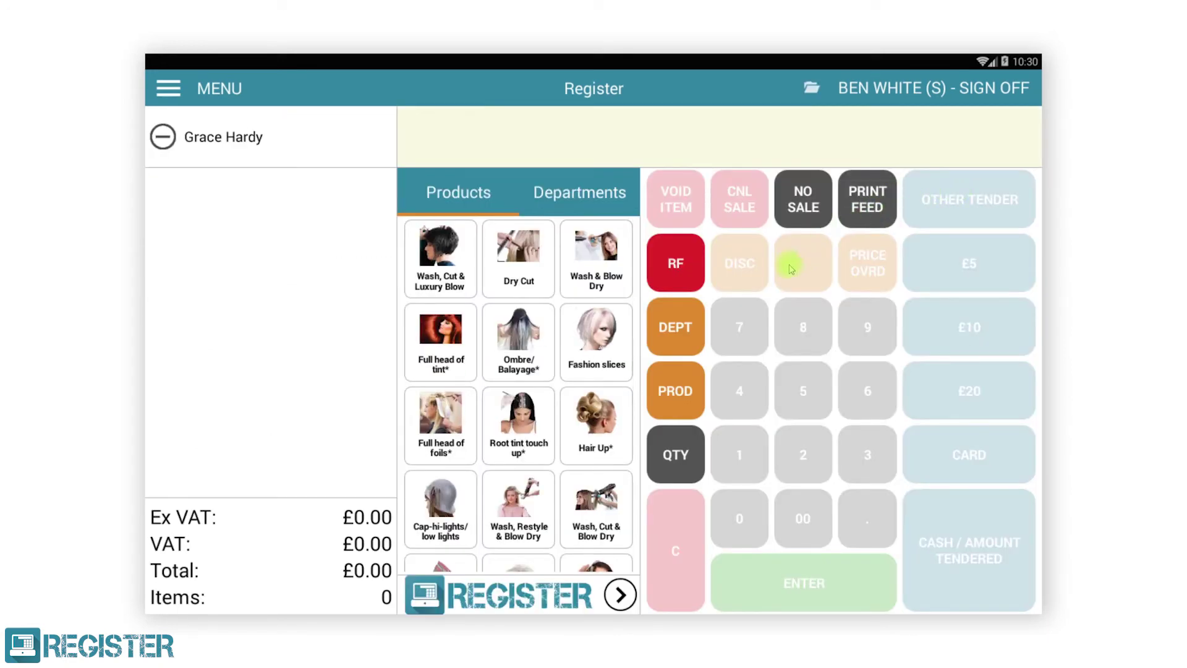
Step: Add Wash & Blow Dry and Super Hold Hairspray, take £30.00 cash, and finish the sale
click(598, 264)
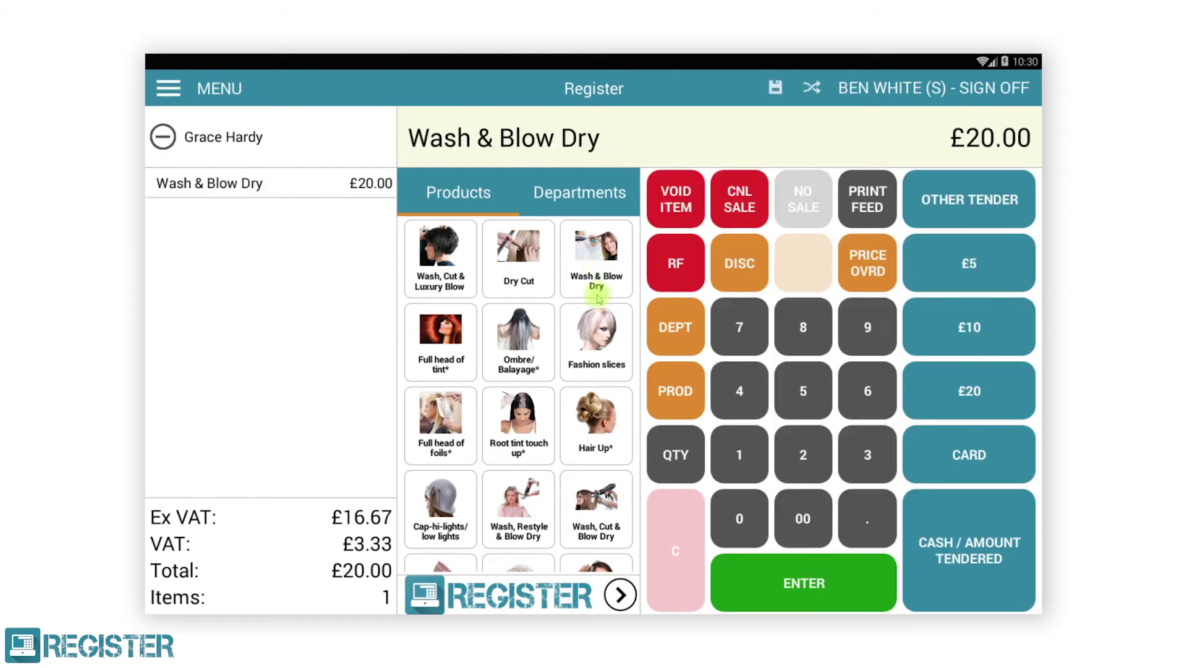
drag(585, 422, 574, 213)
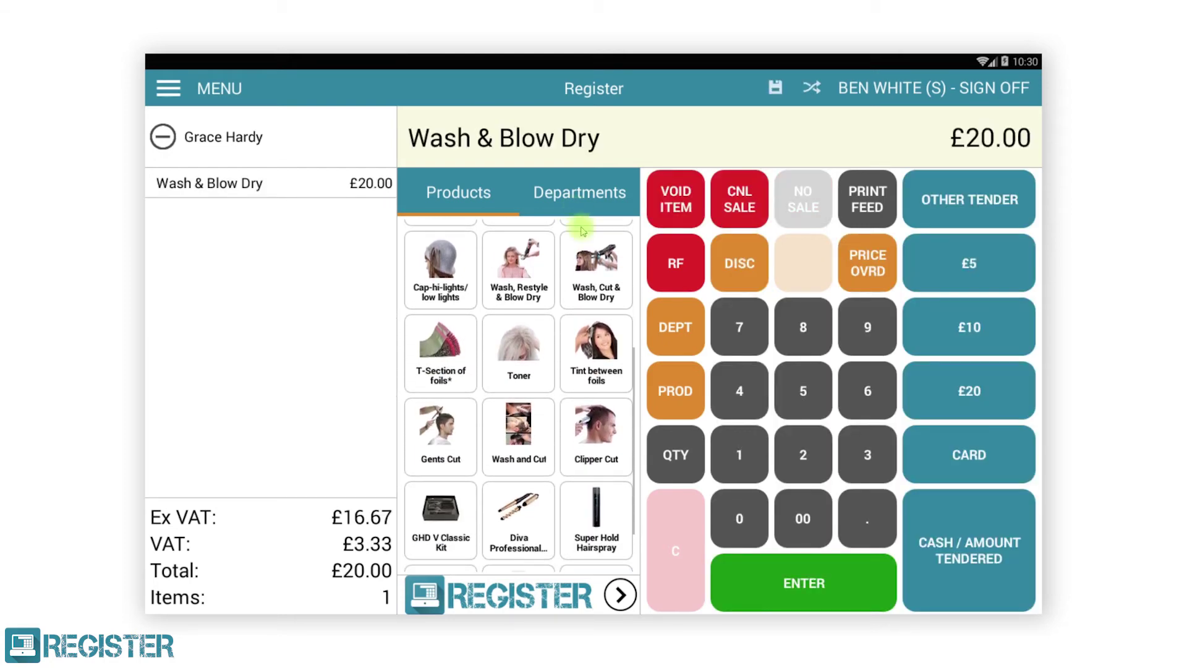
click(593, 506)
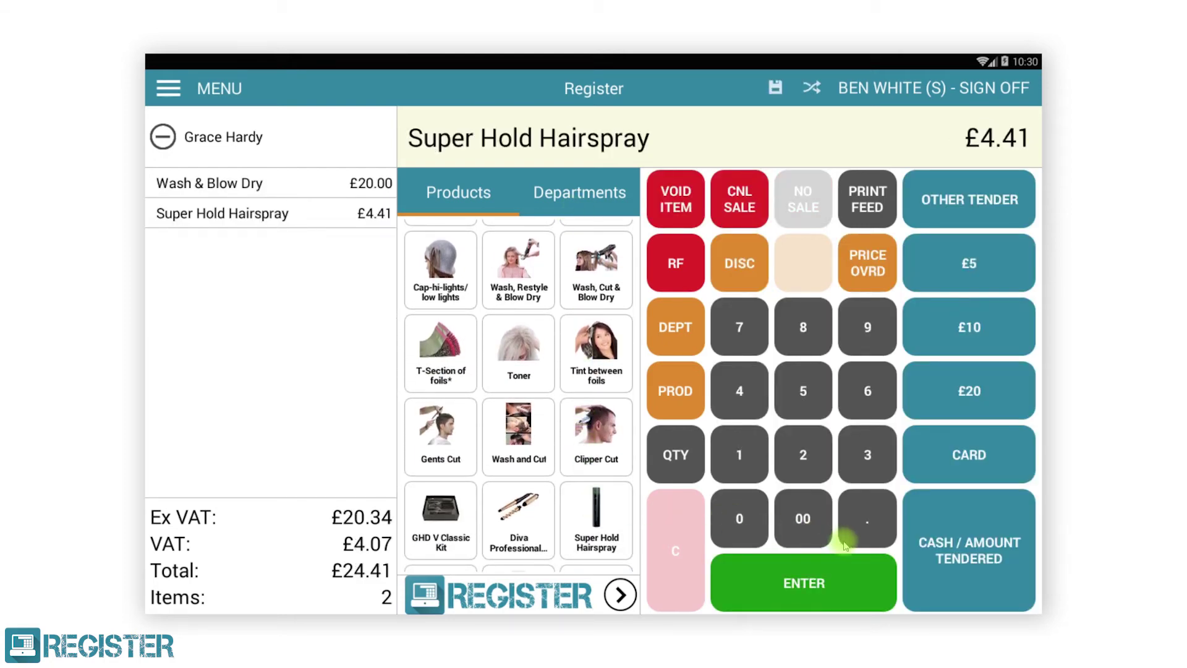
click(868, 454)
click(739, 518)
click(803, 514)
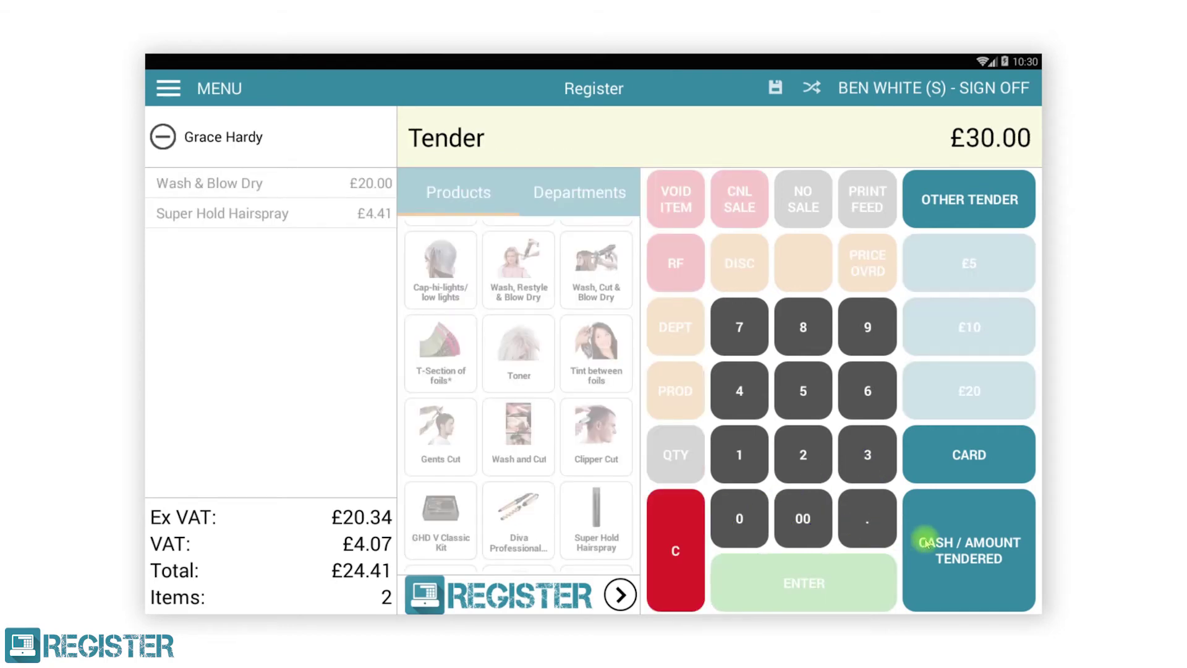
click(927, 539)
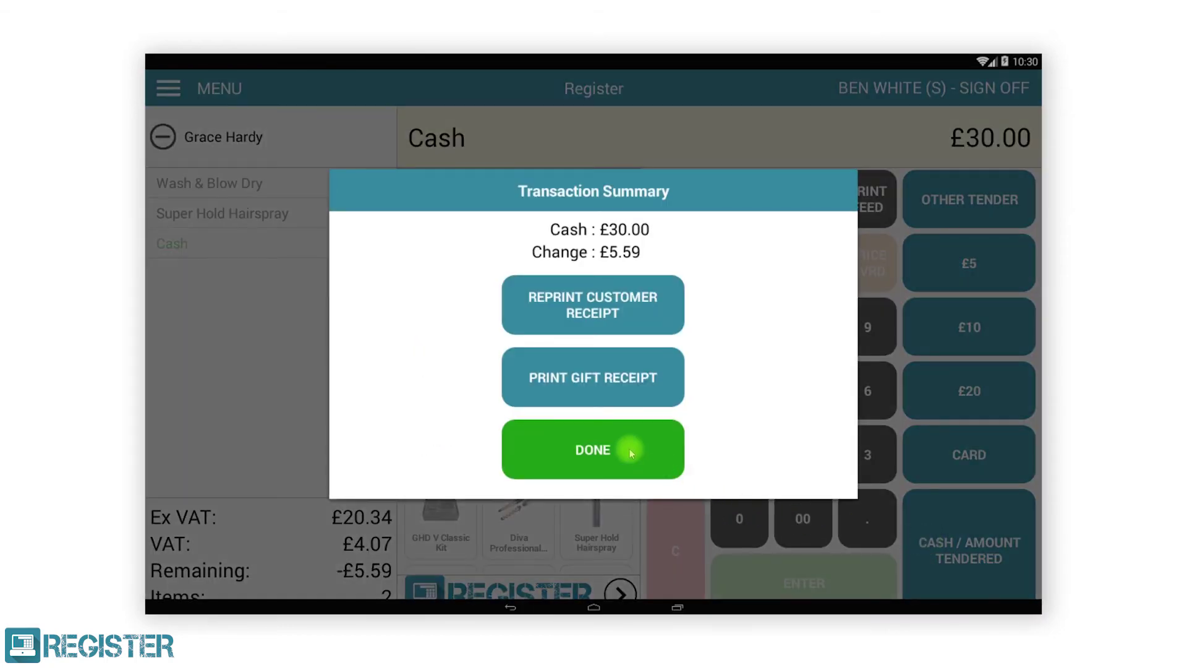
click(630, 447)
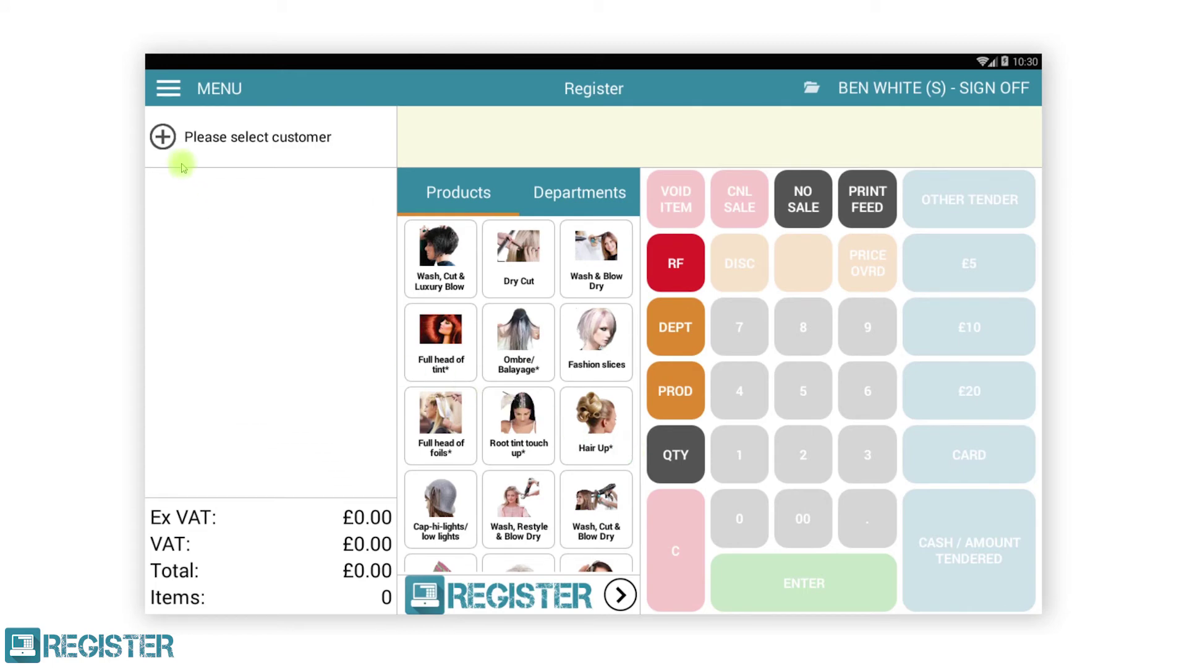
Step: Assign a customer from the customer list to the new sale
click(164, 137)
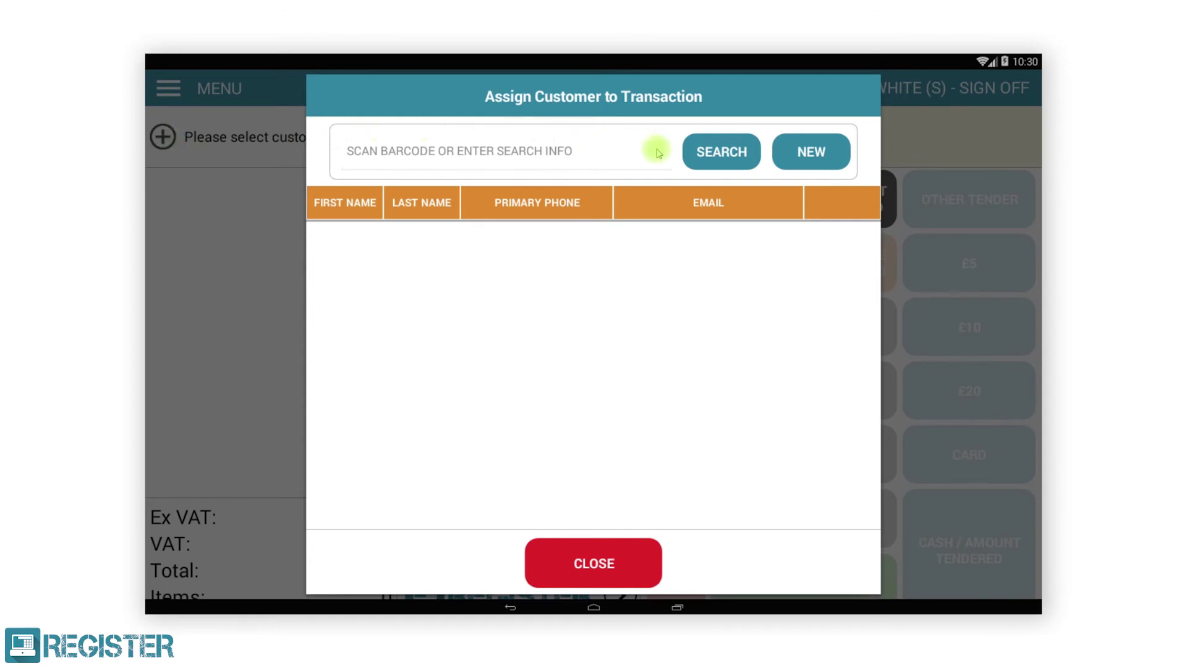
click(695, 152)
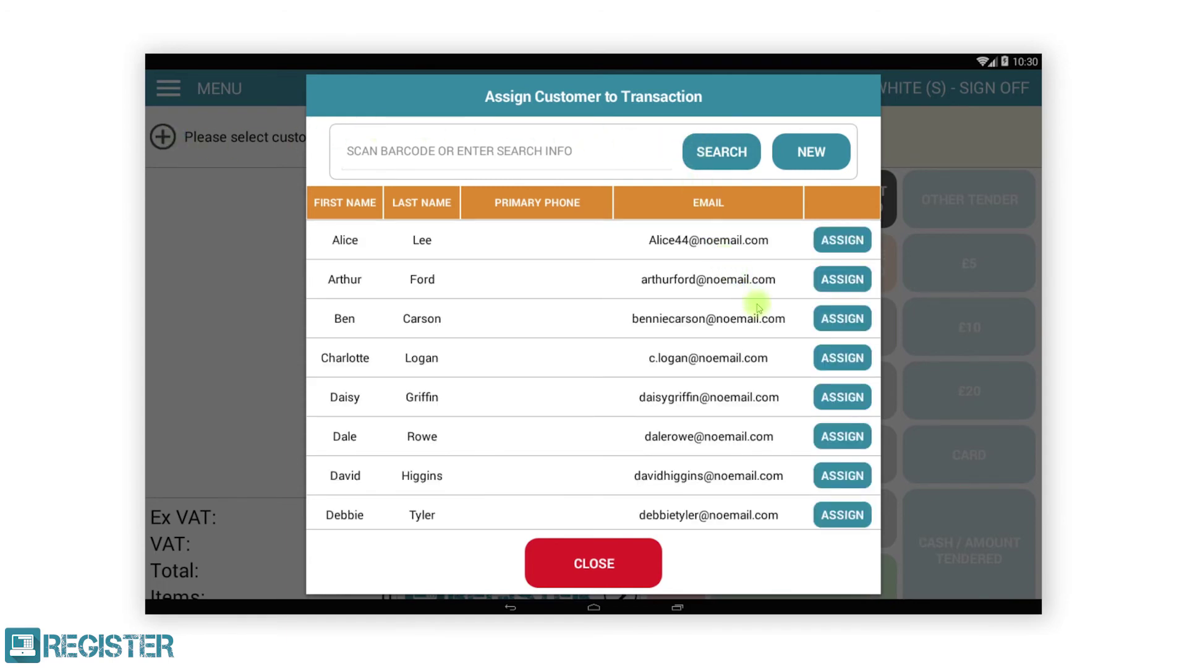
click(834, 400)
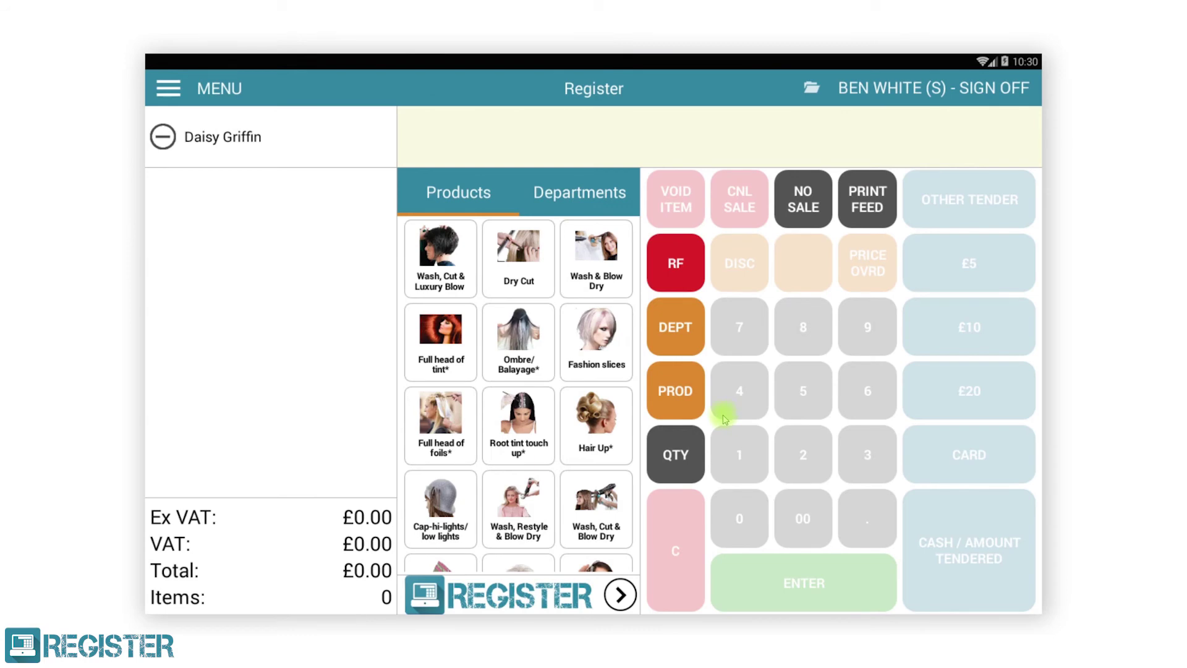
Step: Add Ombre/Balayage at £75.00, take a successful card payment, and complete the transaction
click(529, 359)
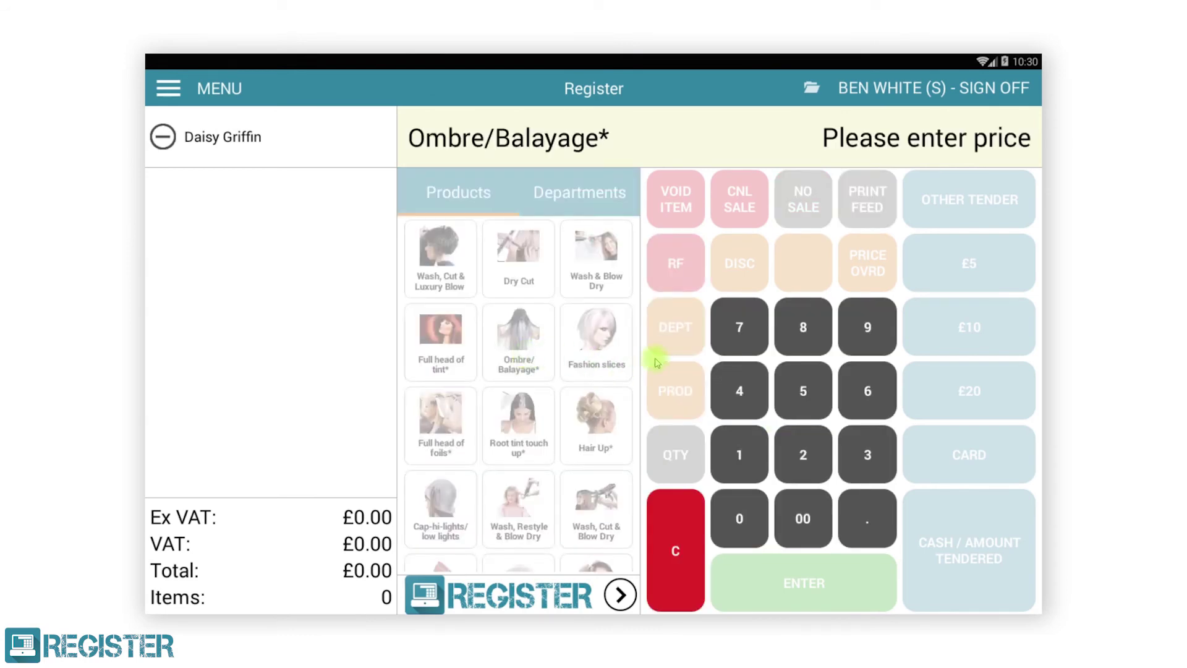
click(745, 334)
click(804, 391)
click(802, 519)
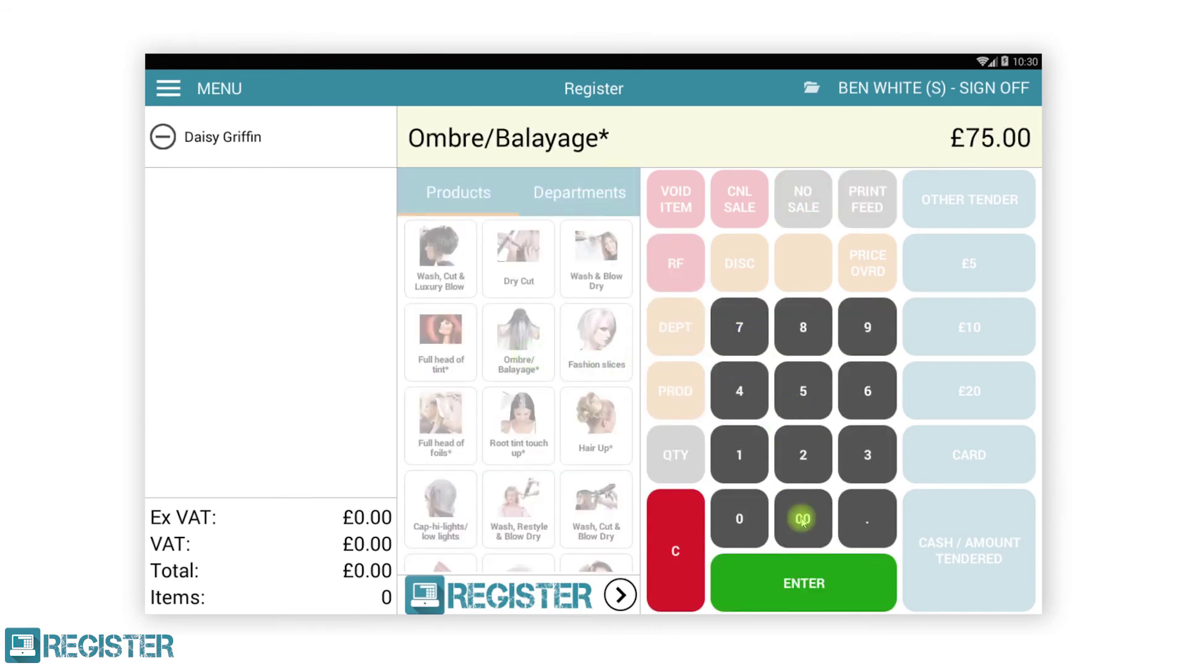
click(820, 582)
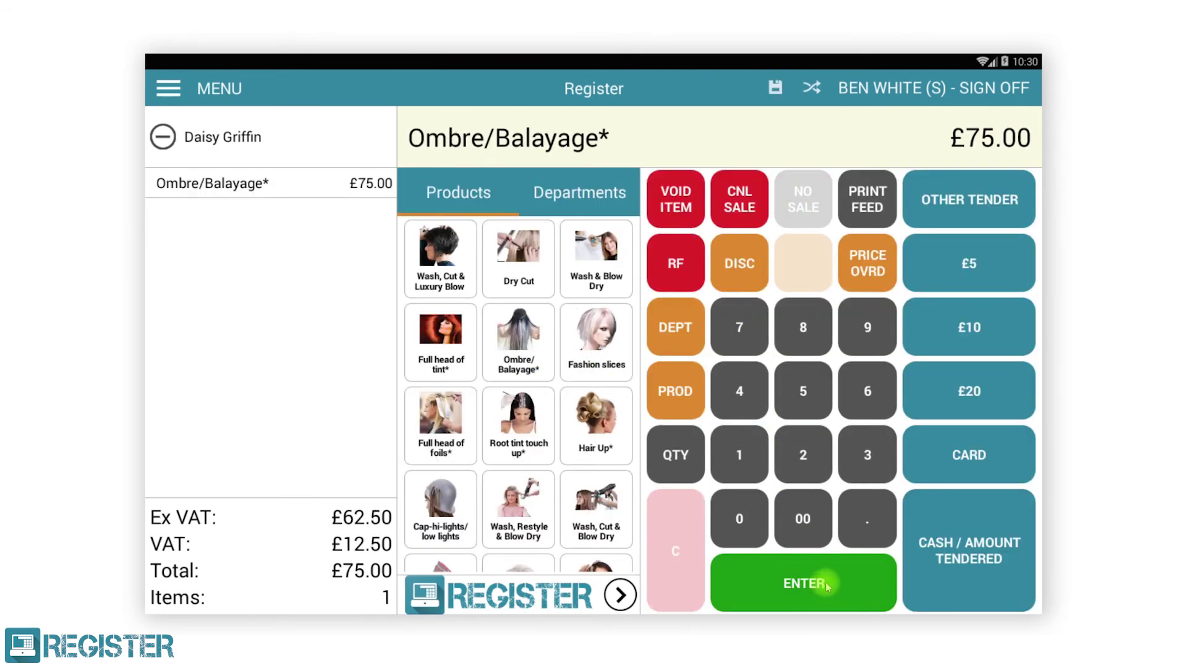
click(938, 459)
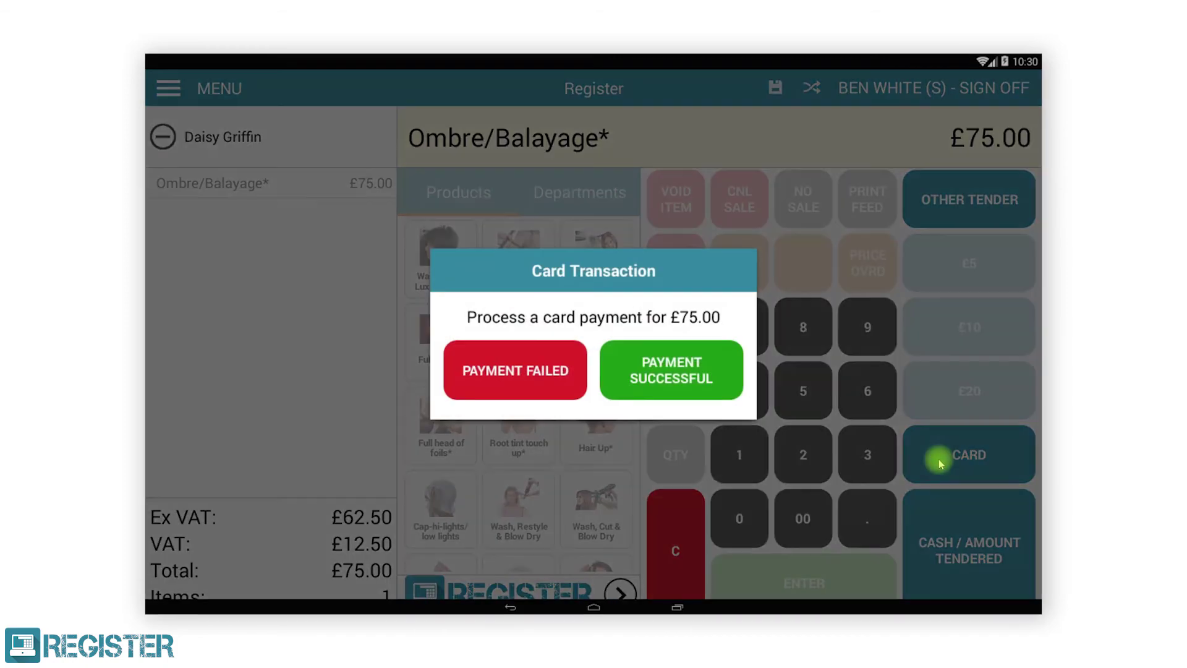
click(717, 387)
click(604, 432)
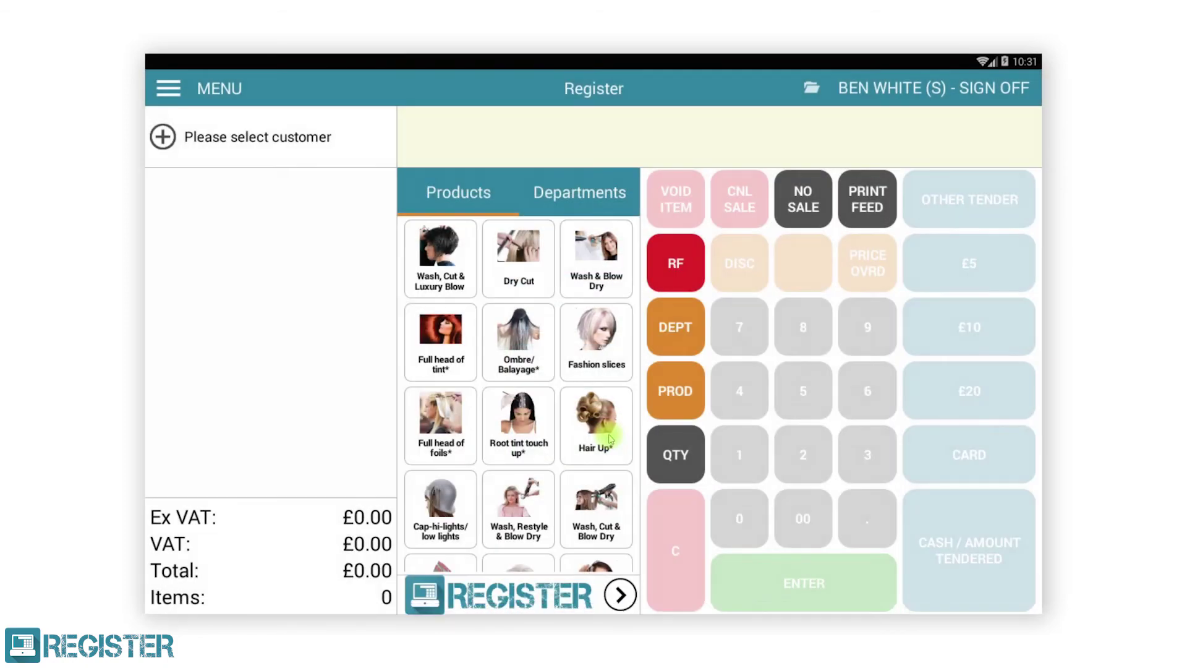
Step: Show the Monday 16 October 2017 diary in Calendar and select the third staff member's empty 11:00 slot
click(168, 89)
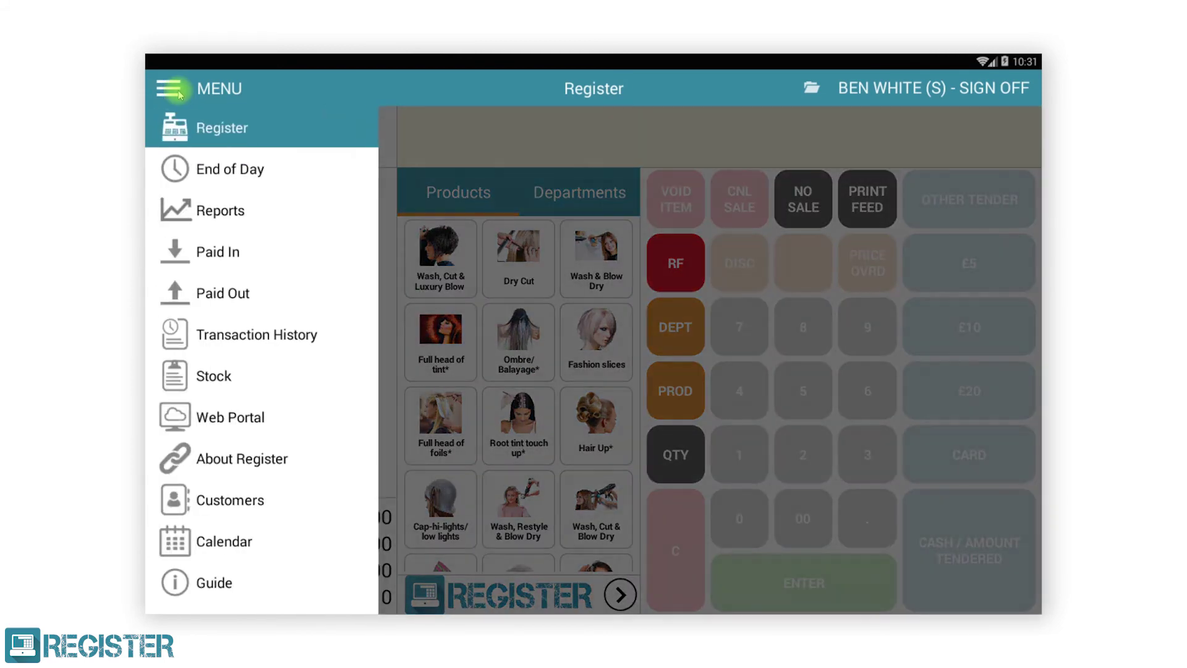
click(253, 548)
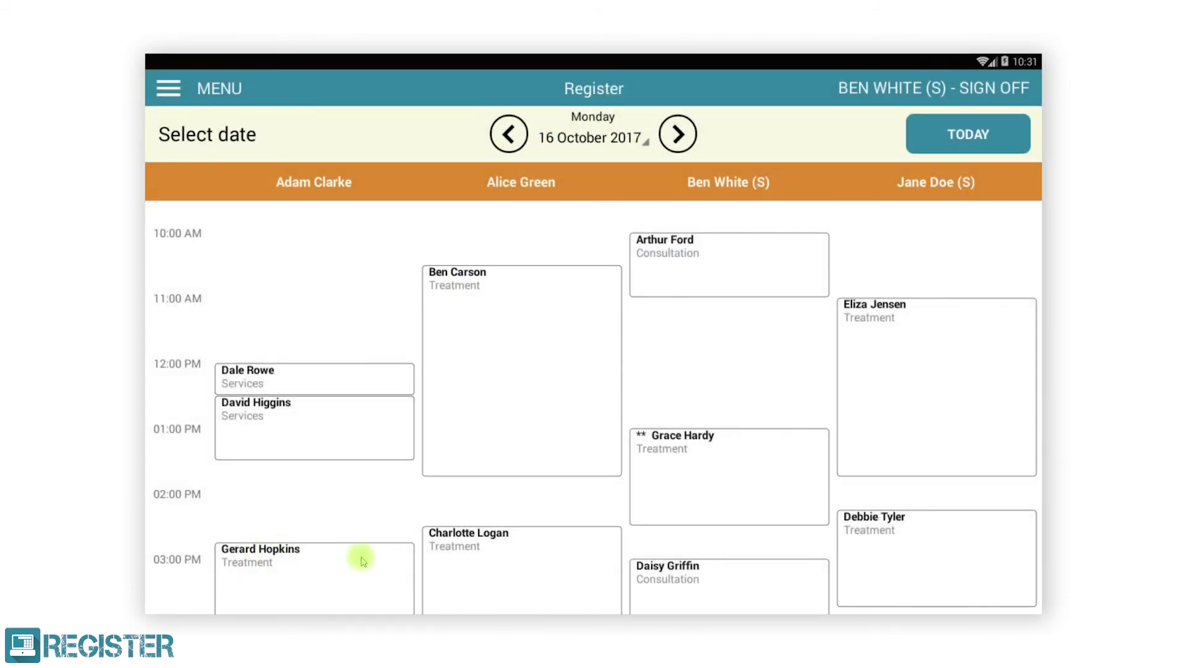
click(679, 134)
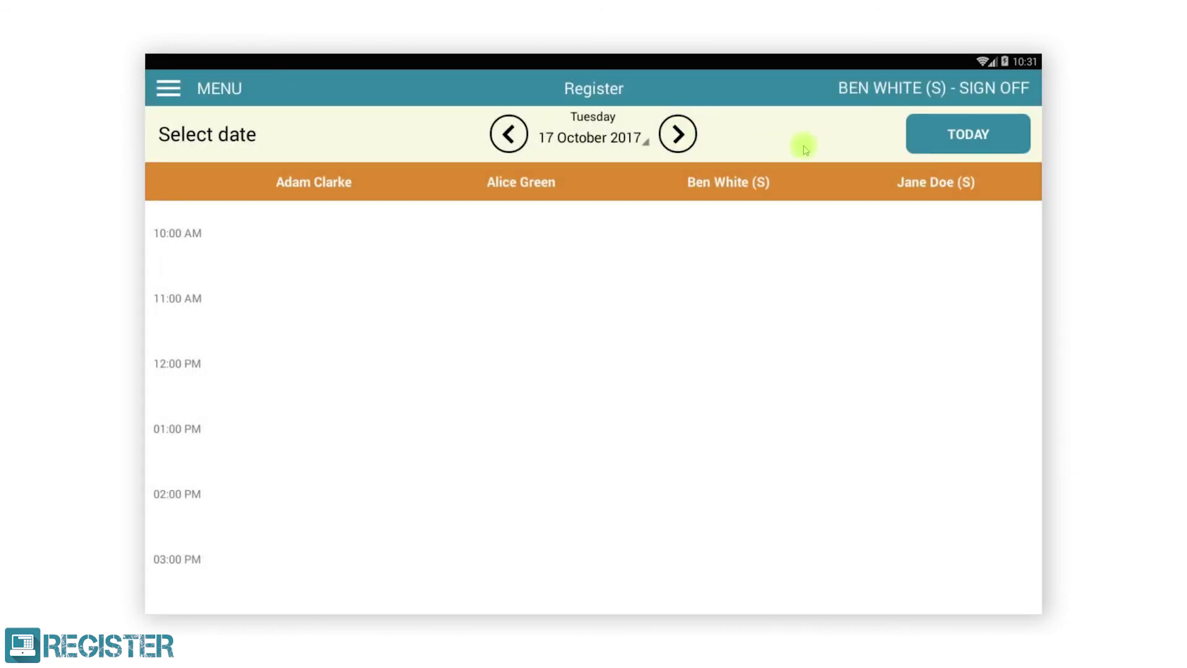
click(928, 137)
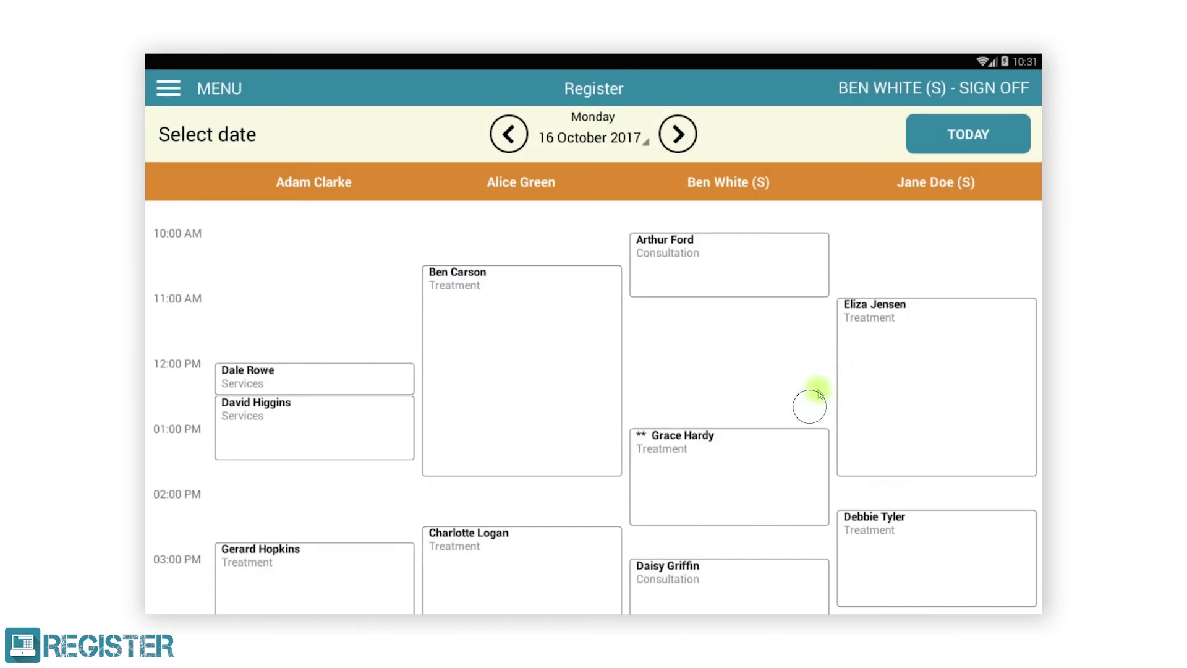
mouse_move(814, 403)
mouse_down()
mouse_move(833, 281)
mouse_move(821, 420)
mouse_up()
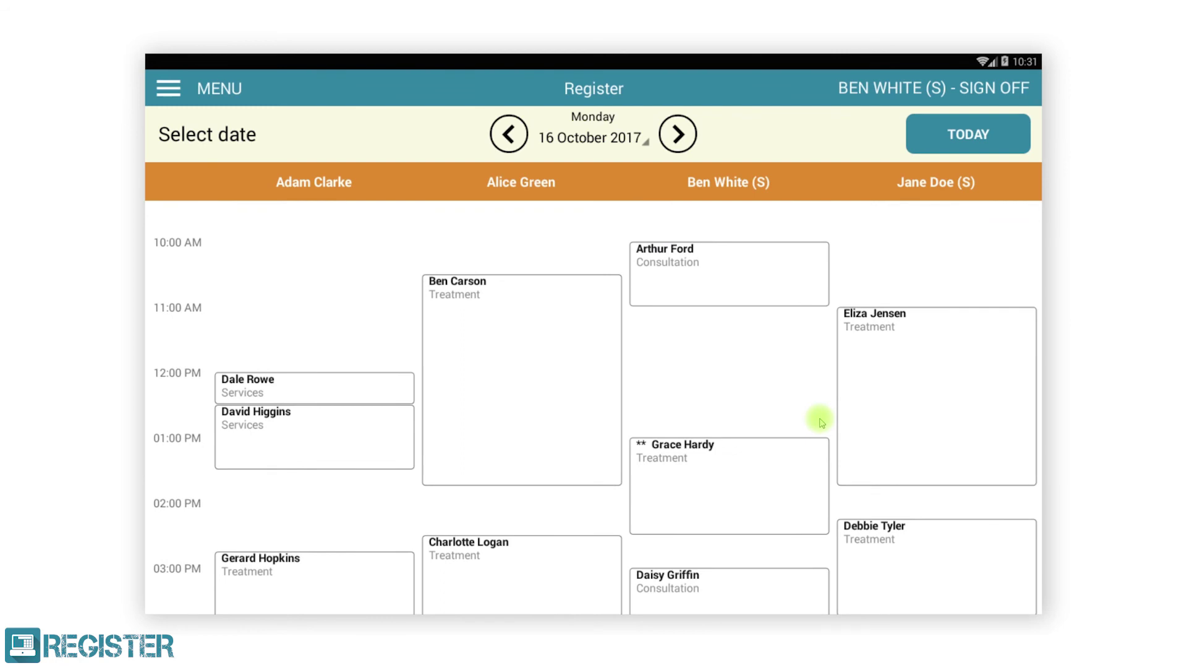
click(710, 342)
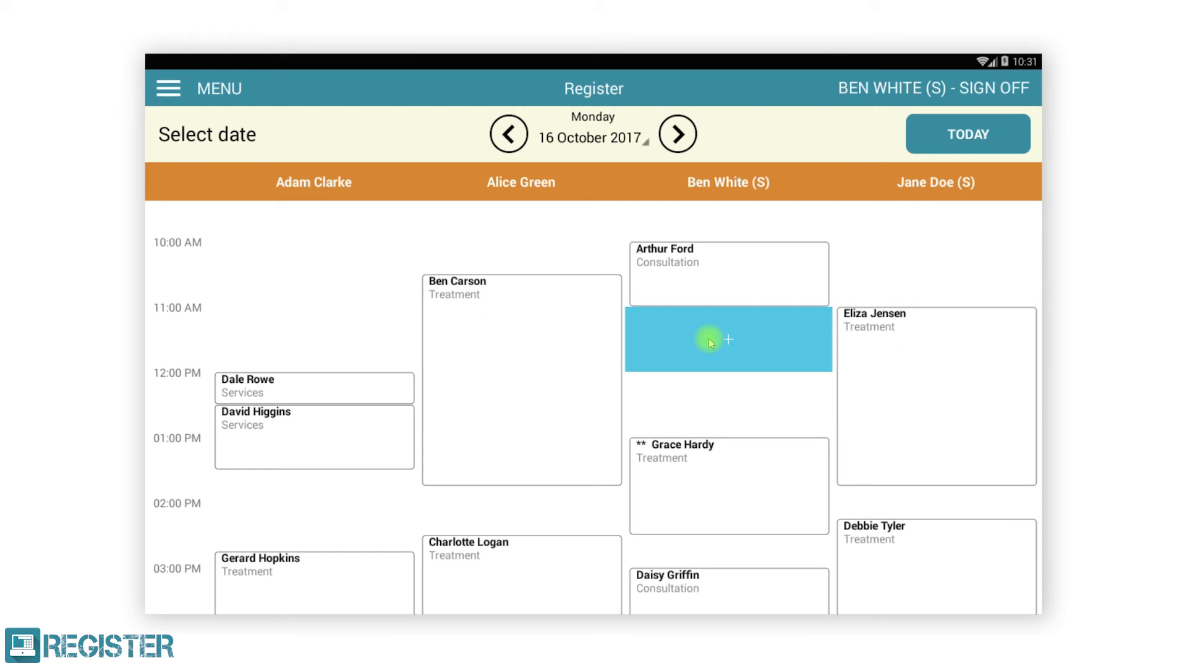
Step: Start a new appointment in the 11:00 slot and assign a customer from the full customer list
click(708, 339)
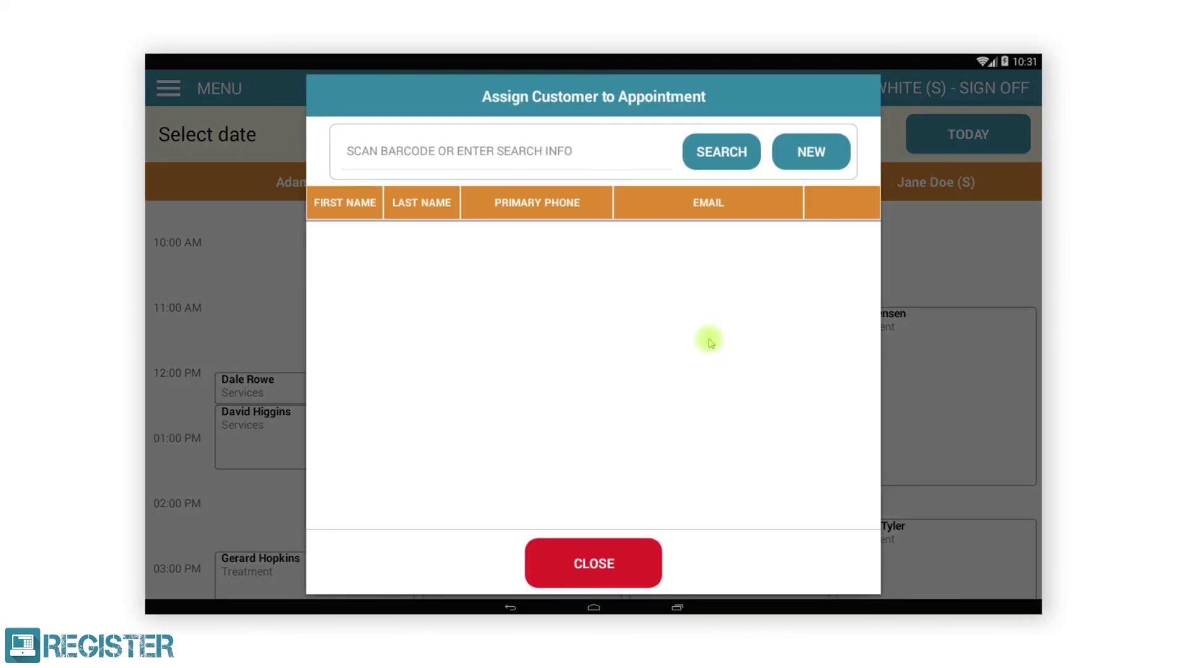
click(720, 152)
drag(686, 437, 710, 283)
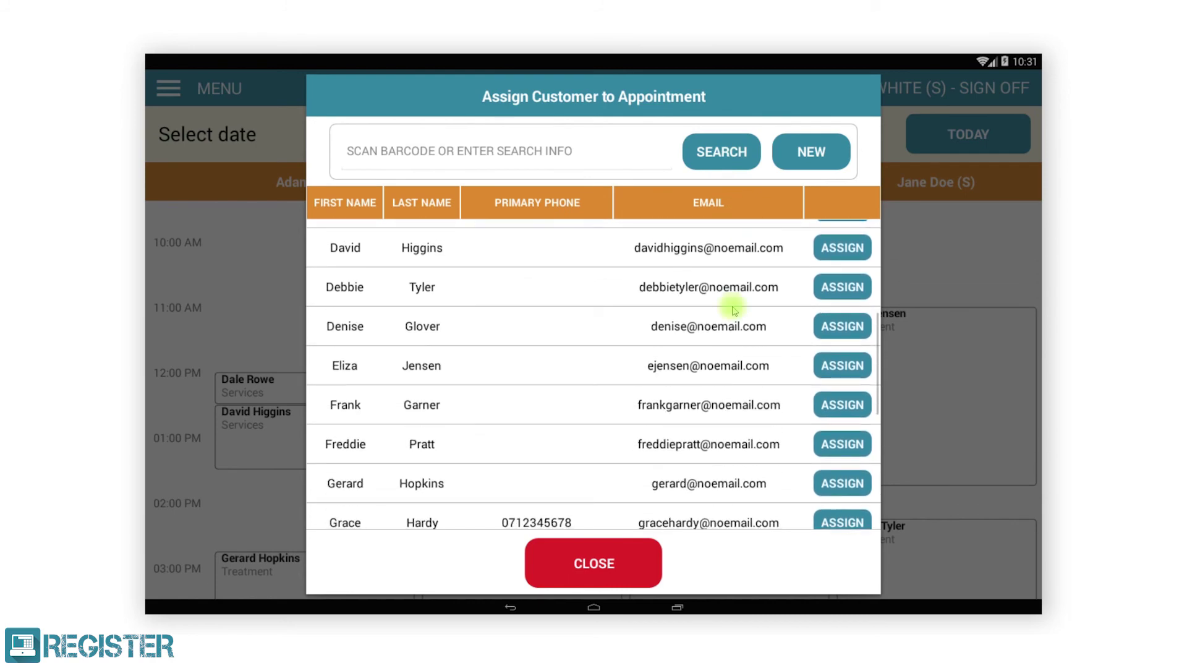
drag(753, 347, 747, 194)
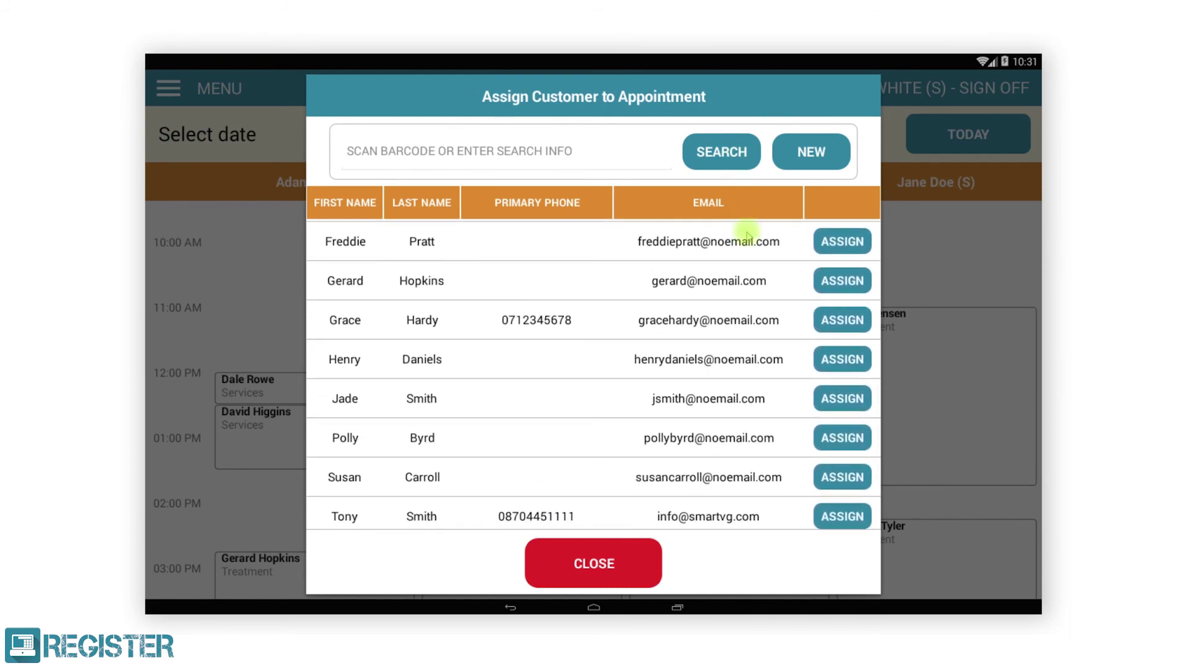
click(841, 515)
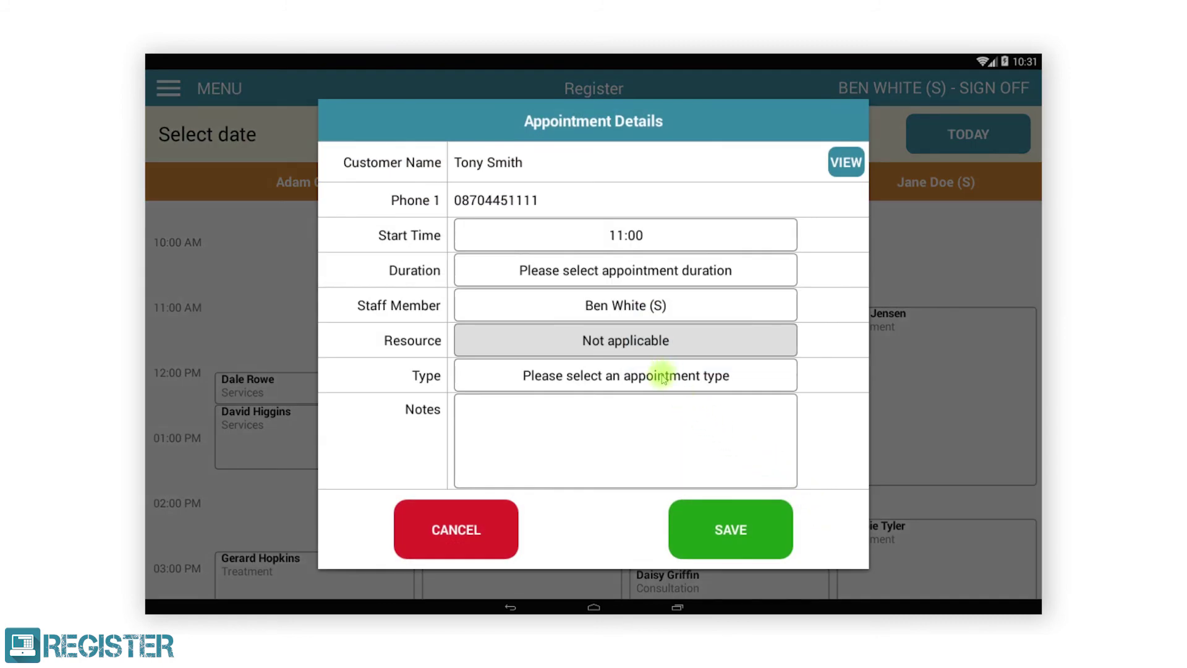
Step: Set the appointment duration to 30 minutes and type to Treatment, then save it
click(631, 269)
click(519, 224)
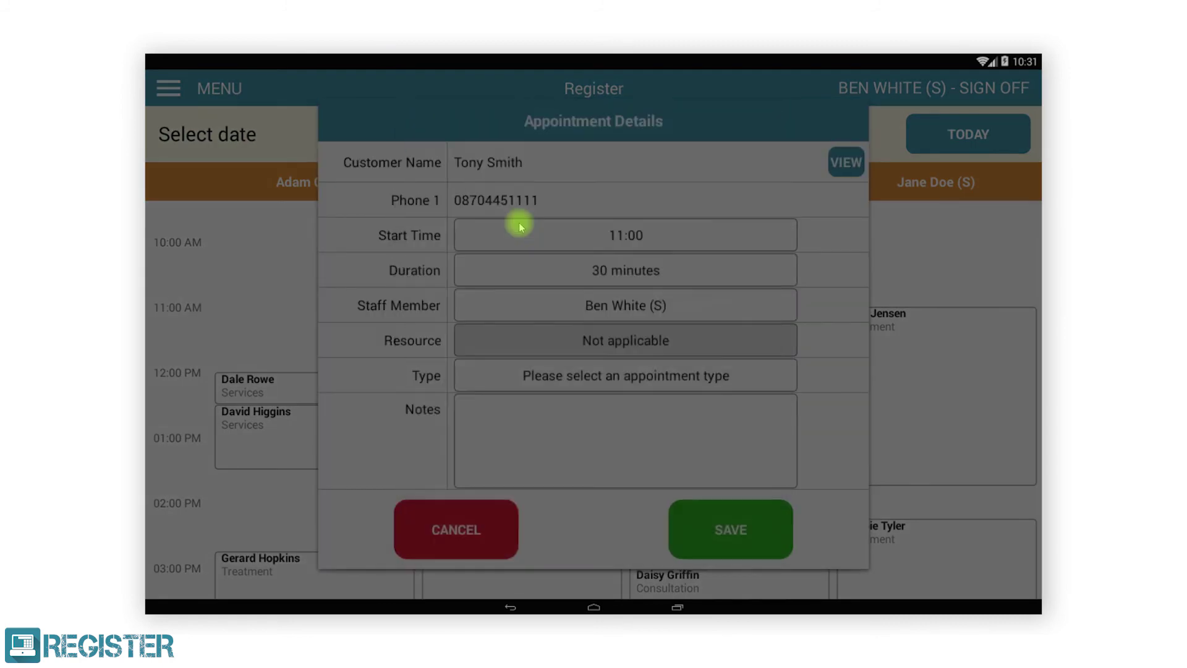
click(617, 385)
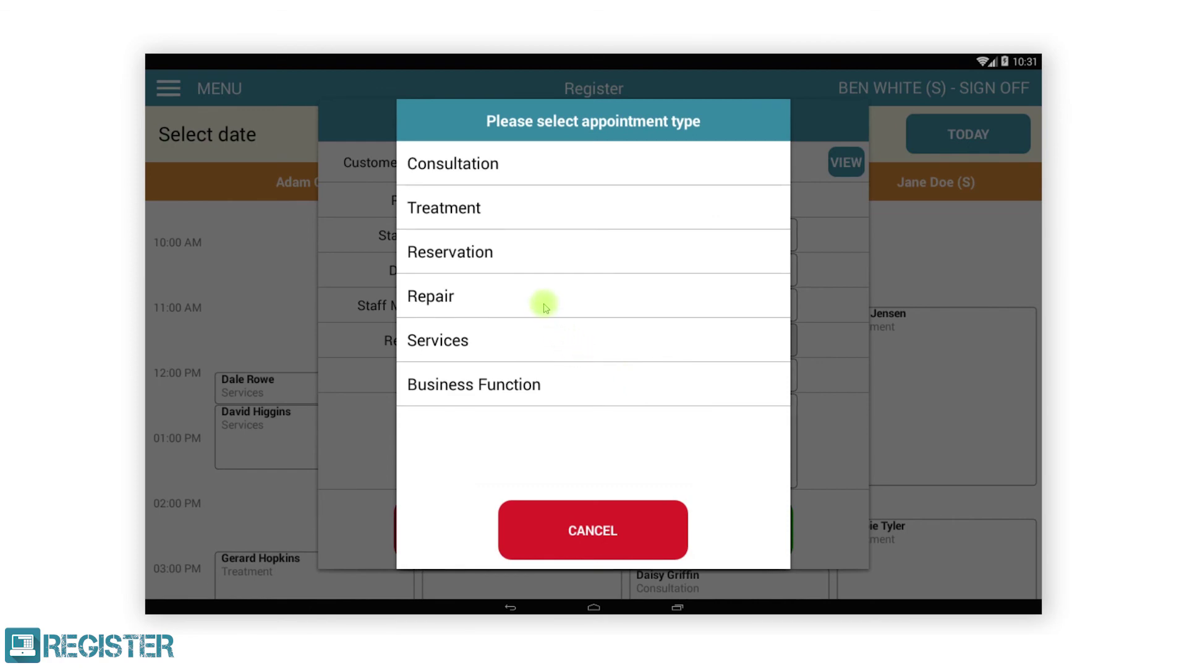
click(503, 213)
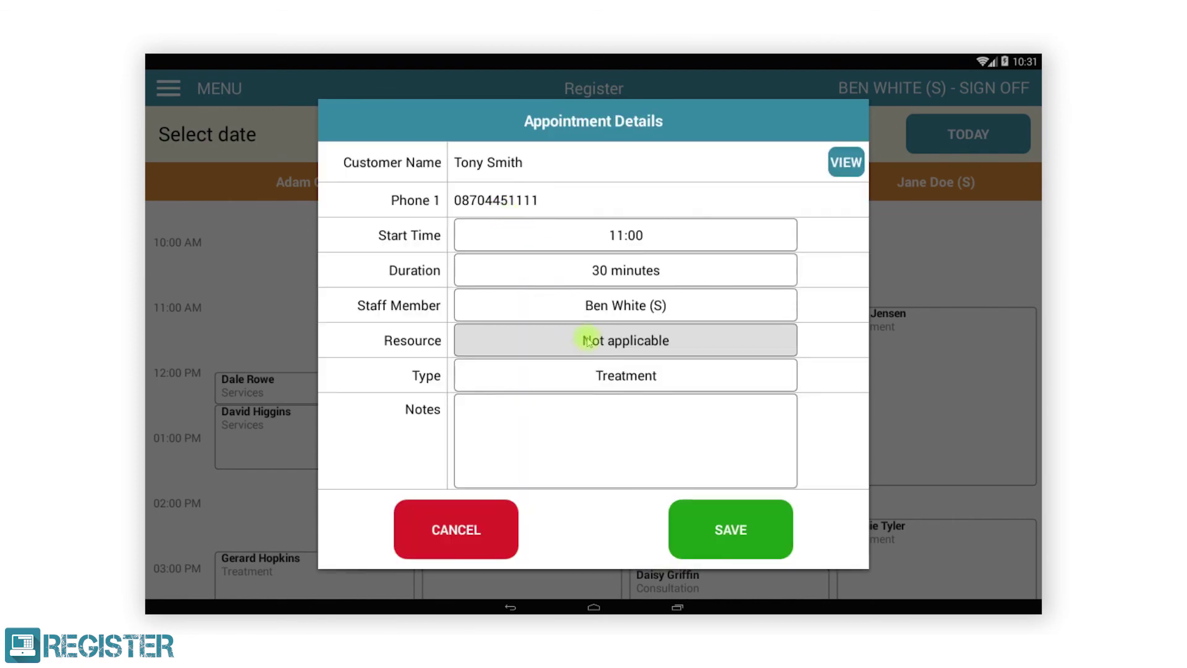
click(713, 520)
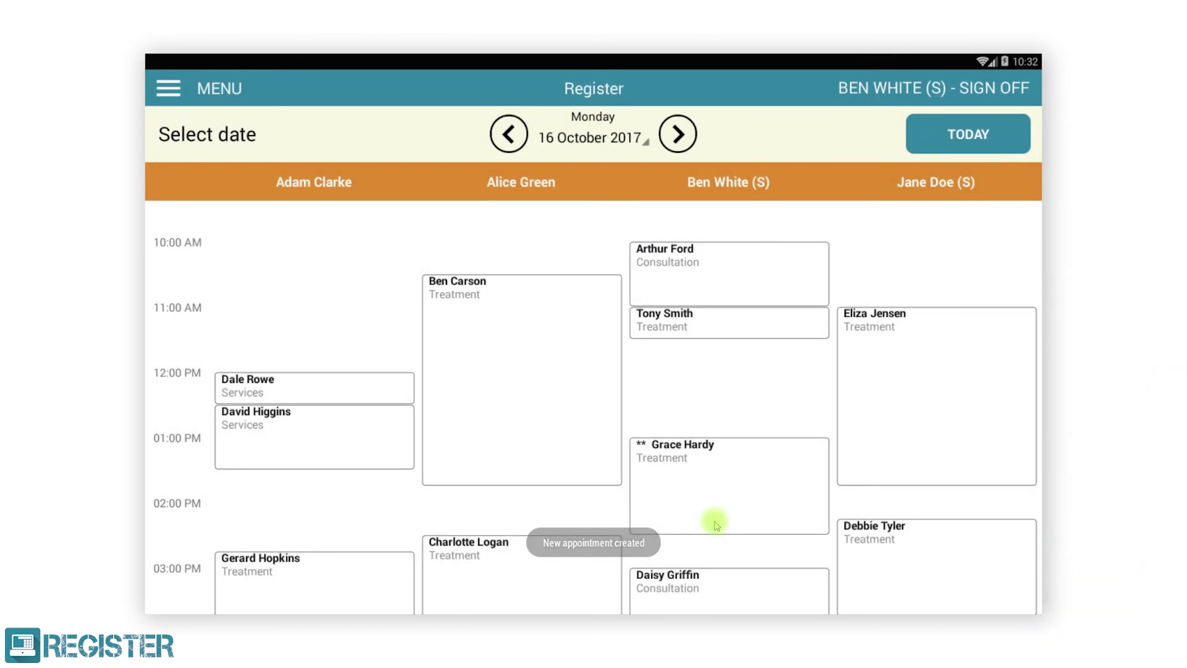
Step: Change the fourth staff member's 14:15 Treatment booking to 1 hour, then view that client's profile
drag(711, 522, 736, 405)
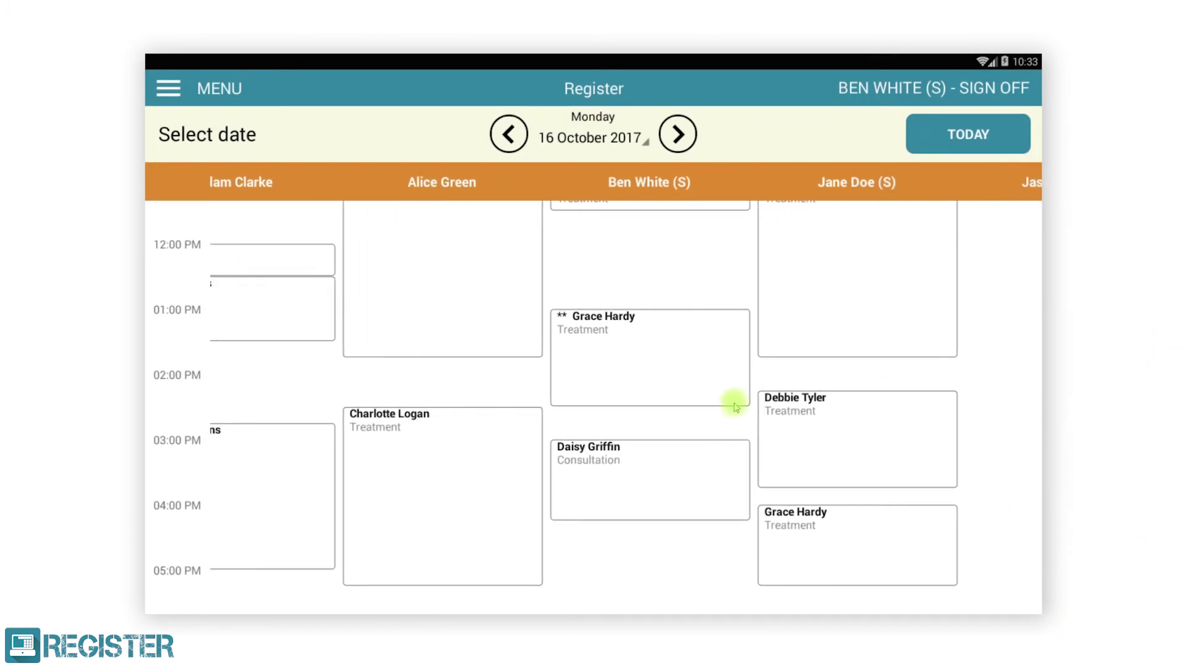
click(800, 437)
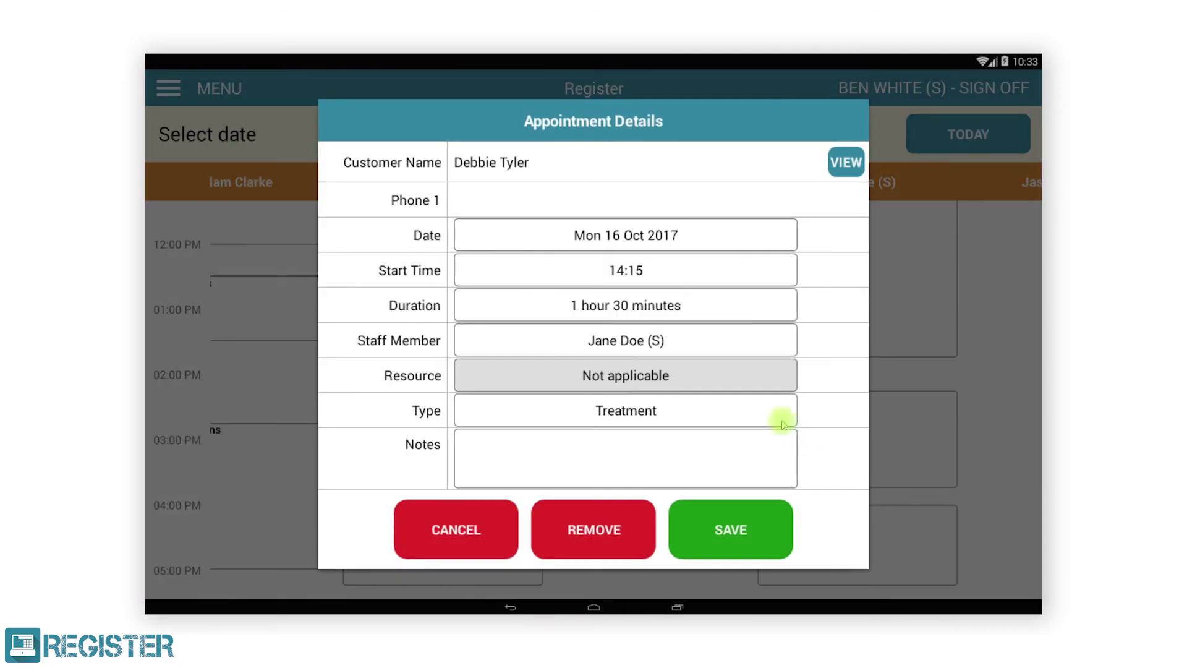
click(662, 313)
click(471, 295)
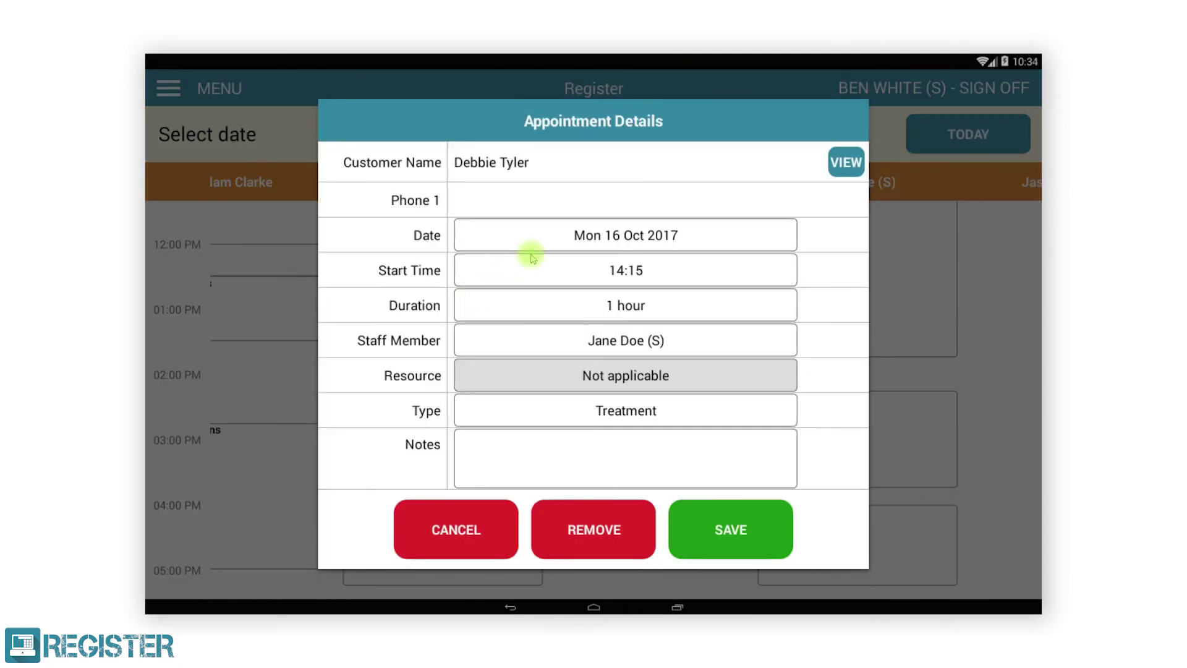
click(843, 162)
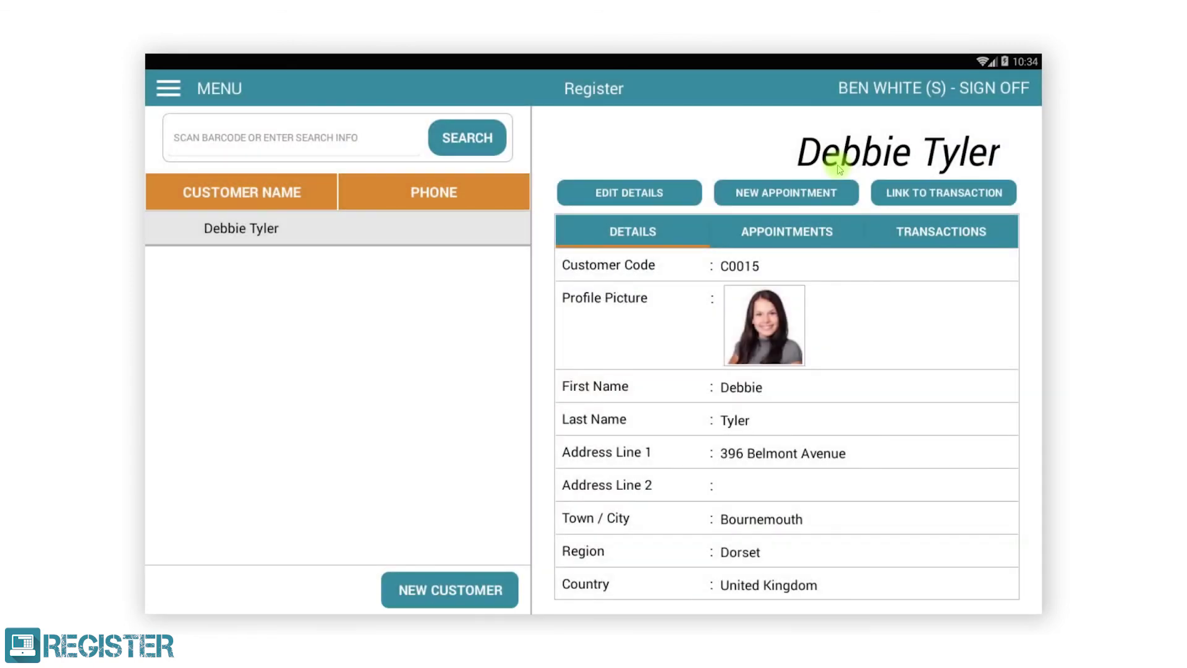
mouse_move(824, 549)
mouse_down()
mouse_move(857, 412)
mouse_move(836, 543)
mouse_up()
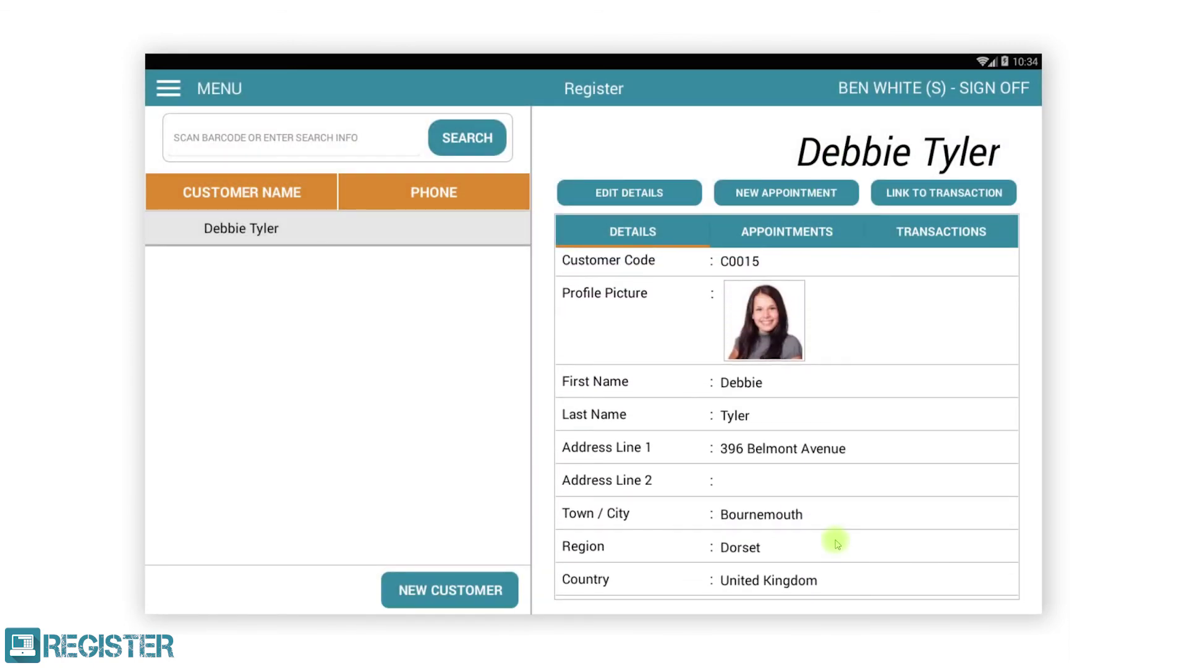